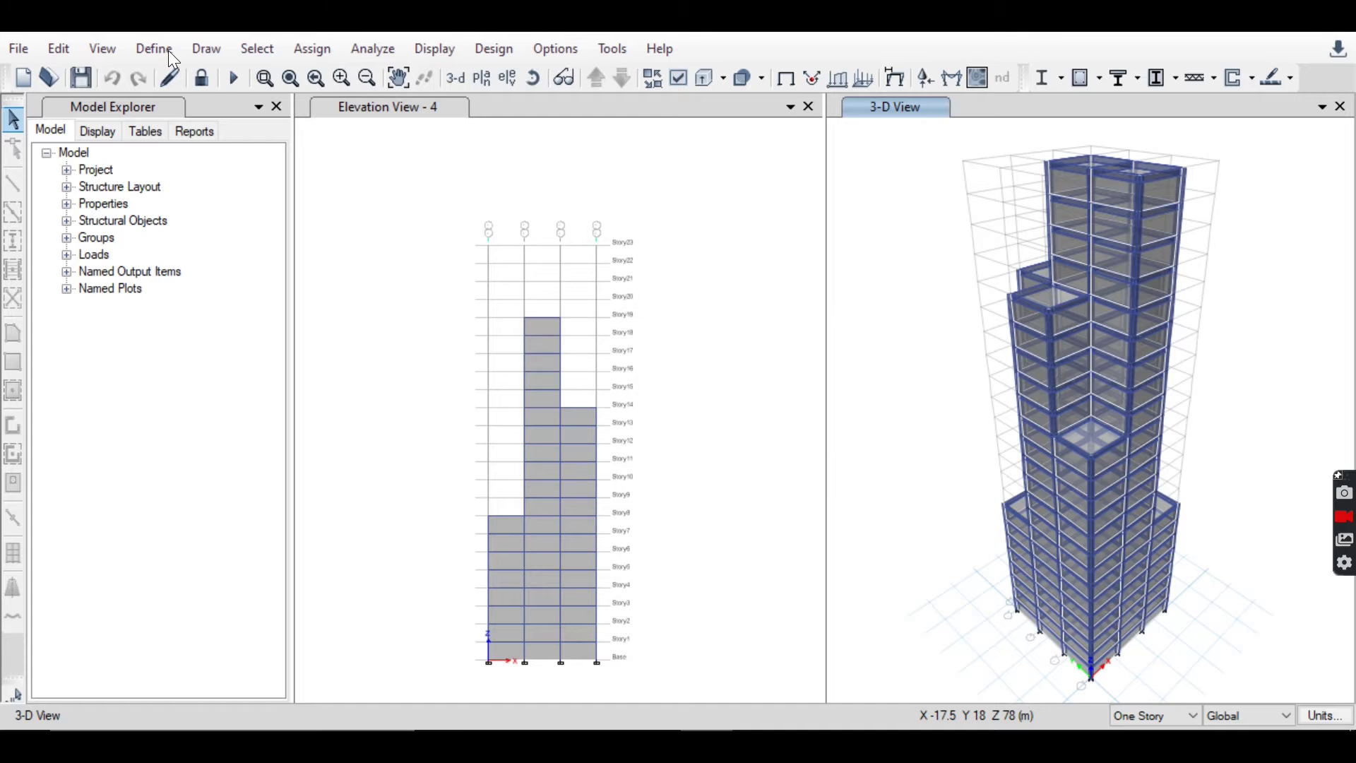
# - Add a load pattern named Seismic with type Seismic, self weight multiplier 0 and auto lateral load IS1893 2002
pyautogui.click(295, 497)
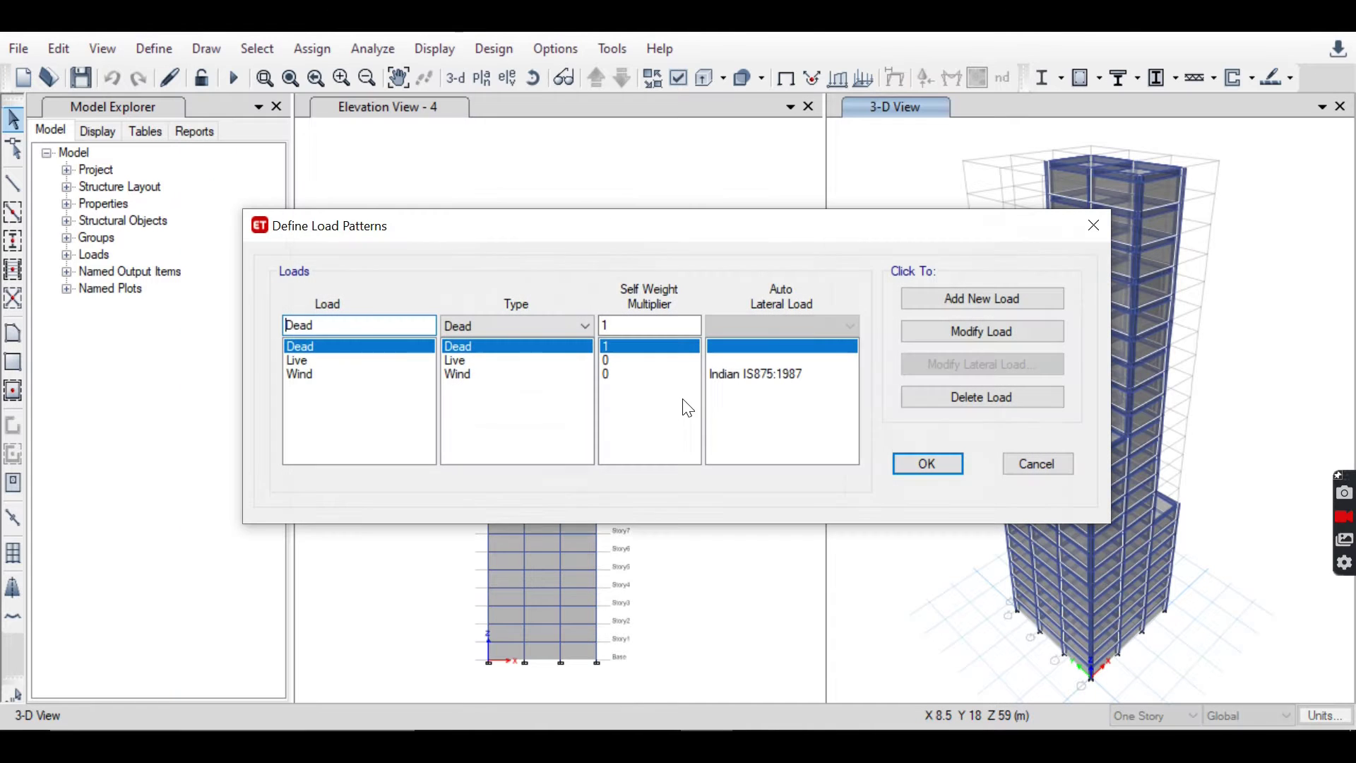
pyautogui.doubleClick(368, 322)
pyautogui.write('Seismic')
pyautogui.press('Tab')
pyautogui.press('Down')
pyautogui.press('s')
pyautogui.press('Tab')
pyautogui.press('Tab')
pyautogui.click(744, 330)
pyautogui.press('n')
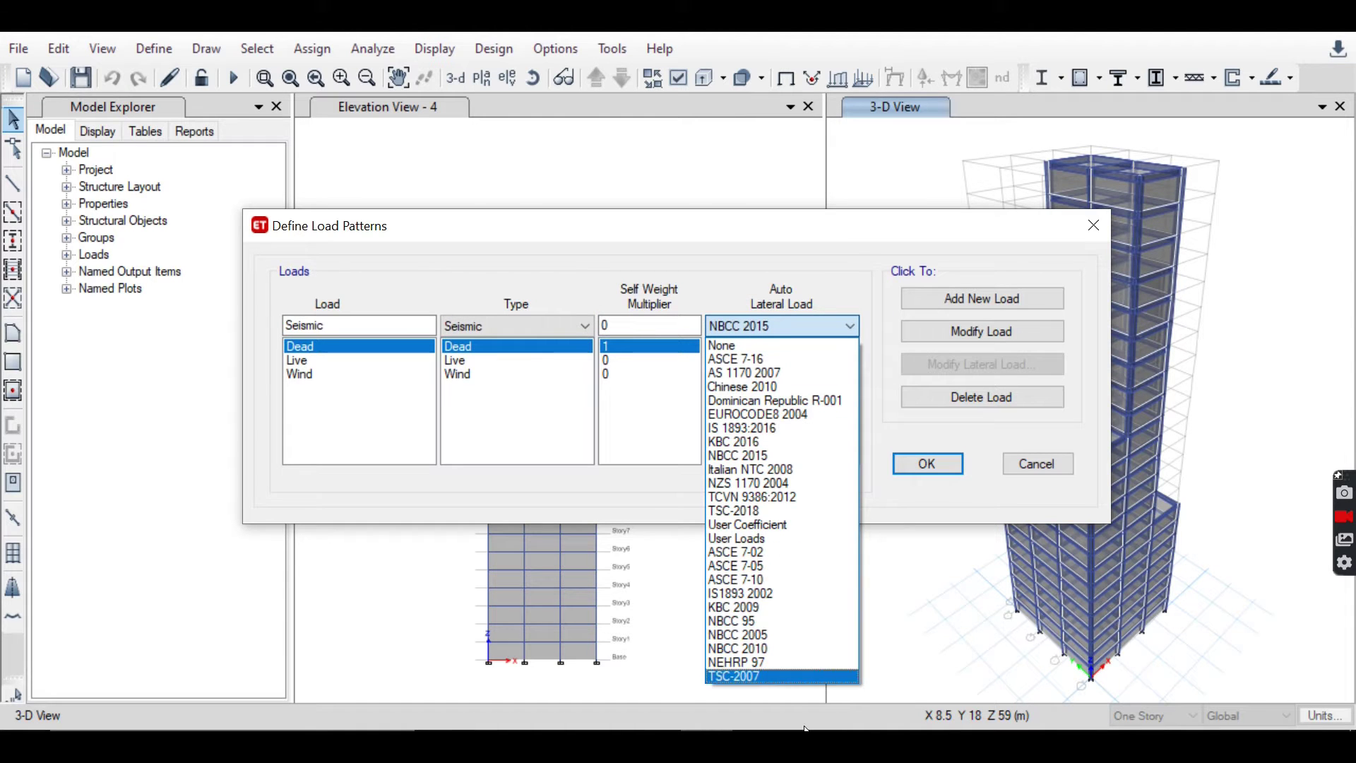
pyautogui.click(784, 593)
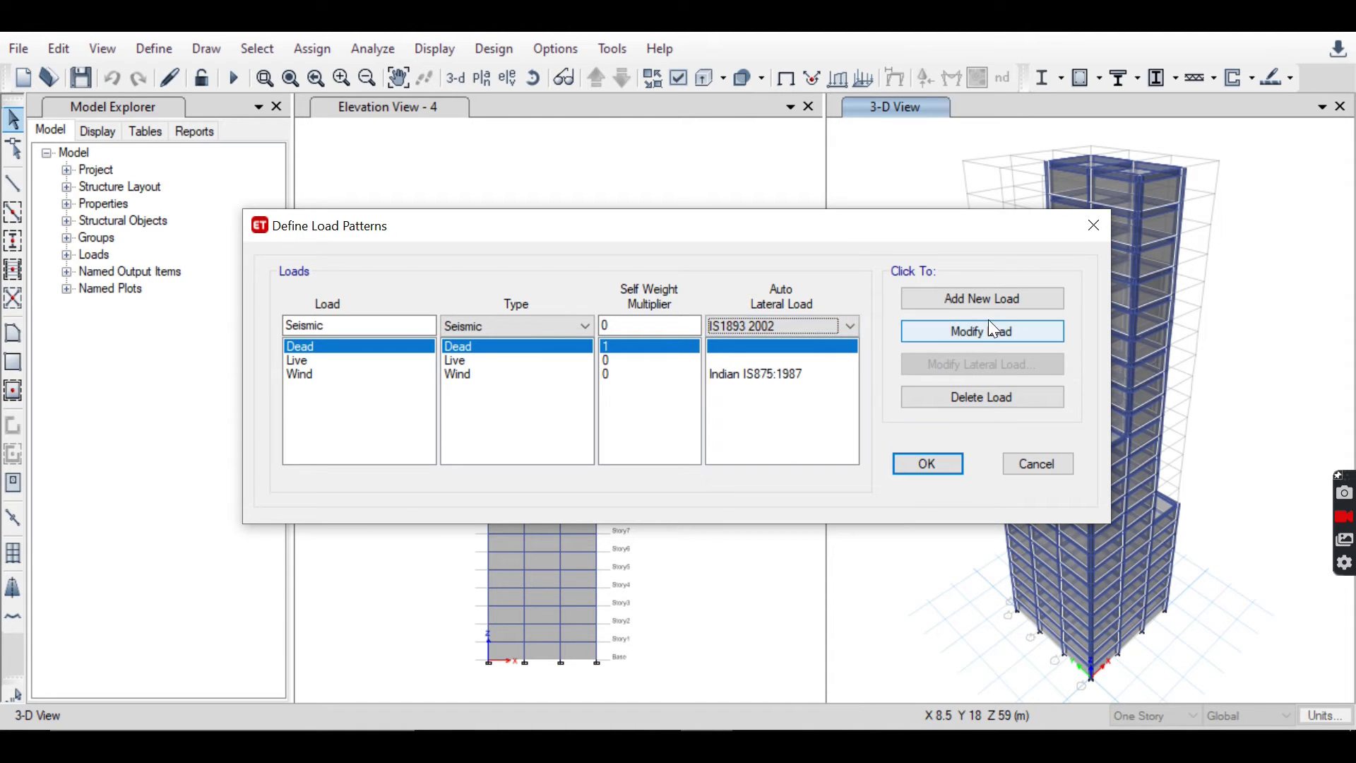
pyautogui.click(998, 300)
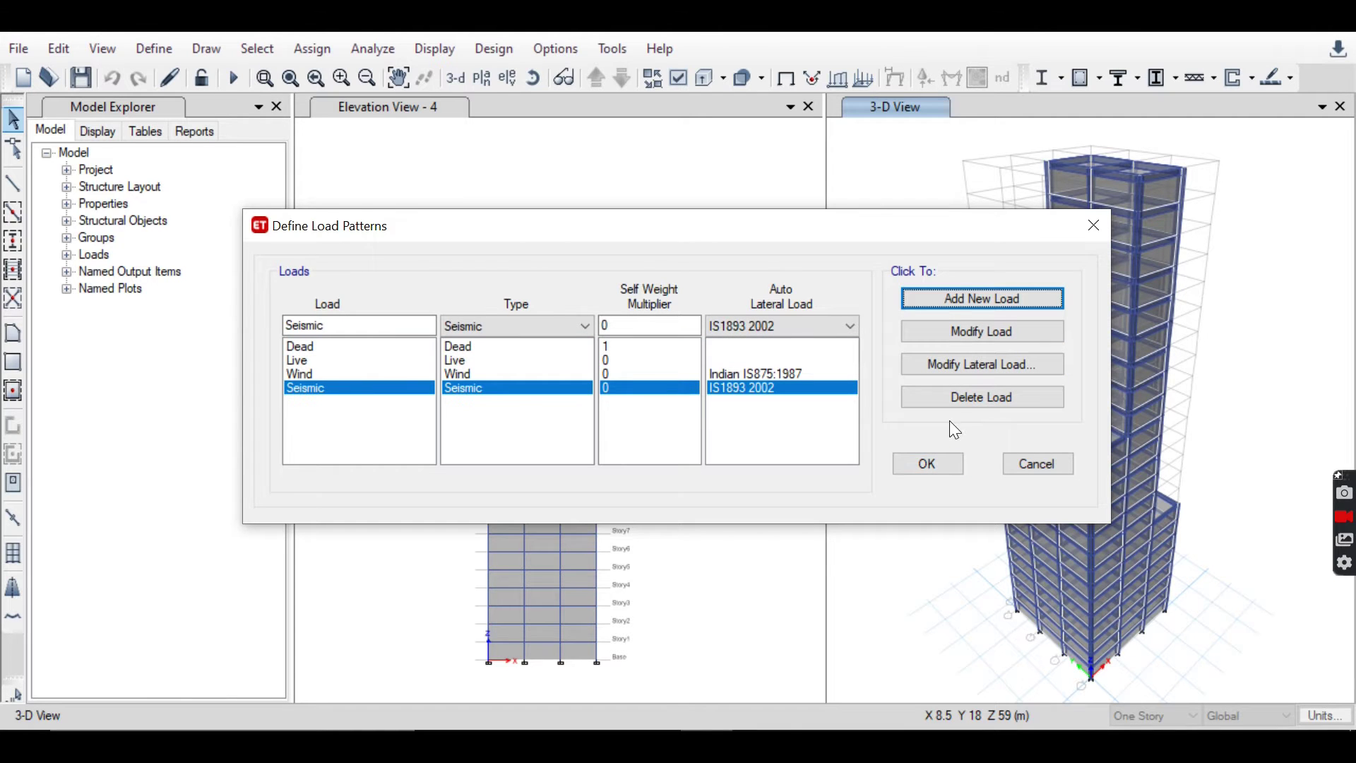
# - Keep only the X and Y directions for the Seismic lateral load, consult the IS 1893 zone map, and set the zone factor to 0.1
pyautogui.click(981, 365)
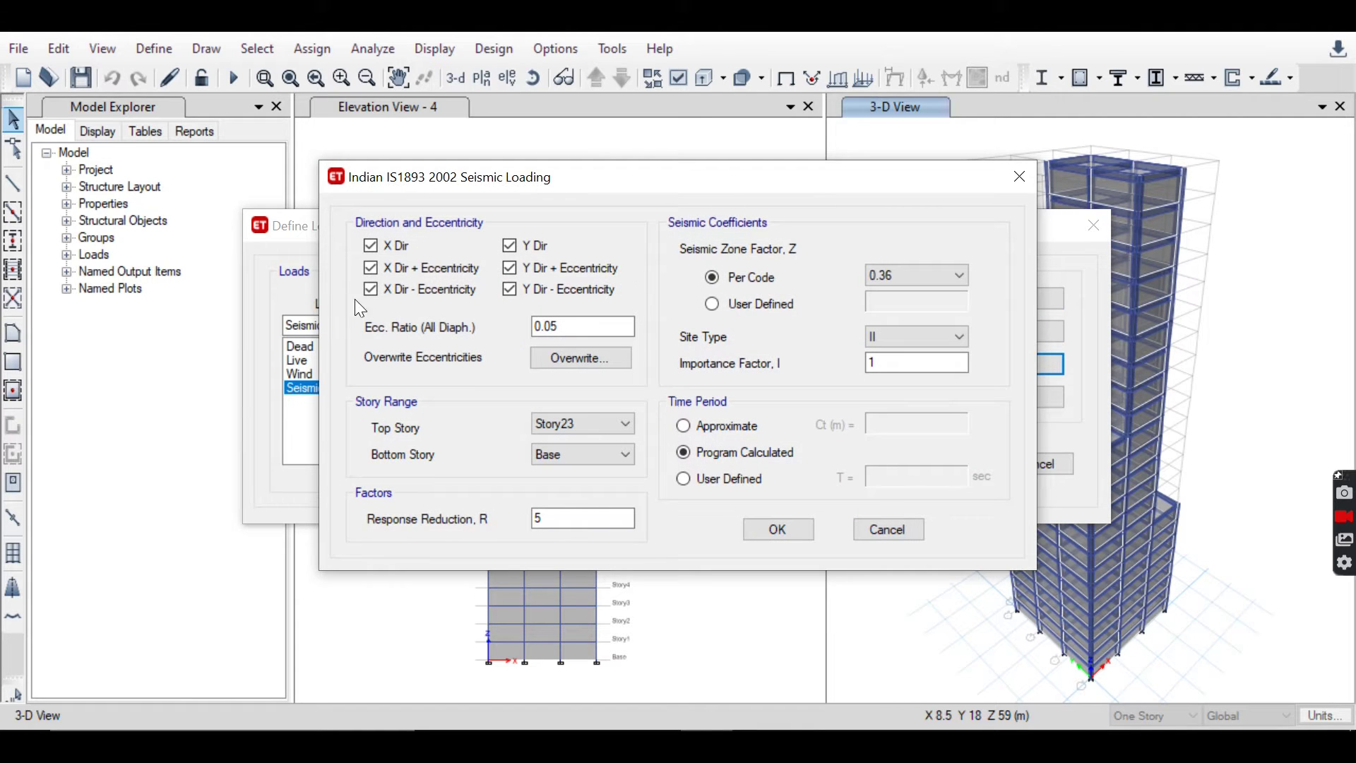
pyautogui.click(377, 289)
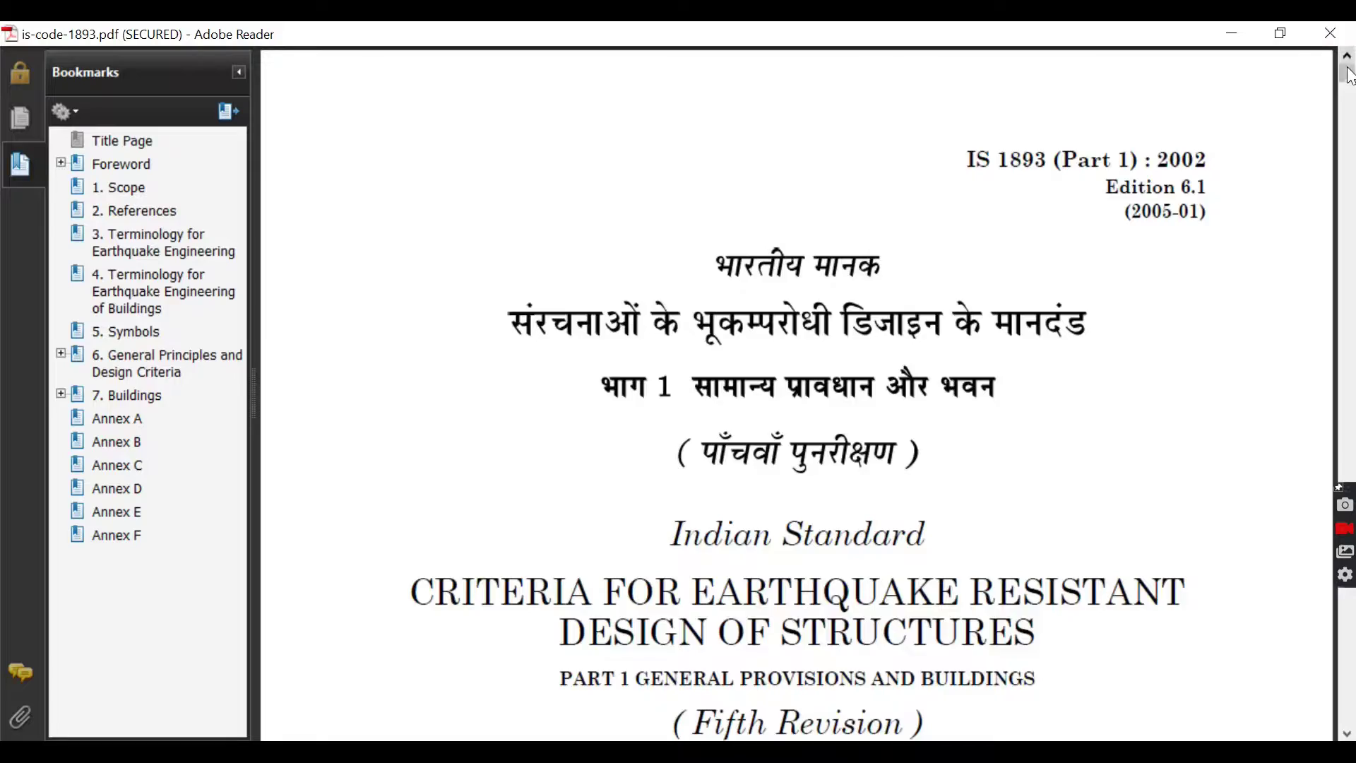
pyautogui.moveTo(1349, 74); pyautogui.dragTo(1355, 155)
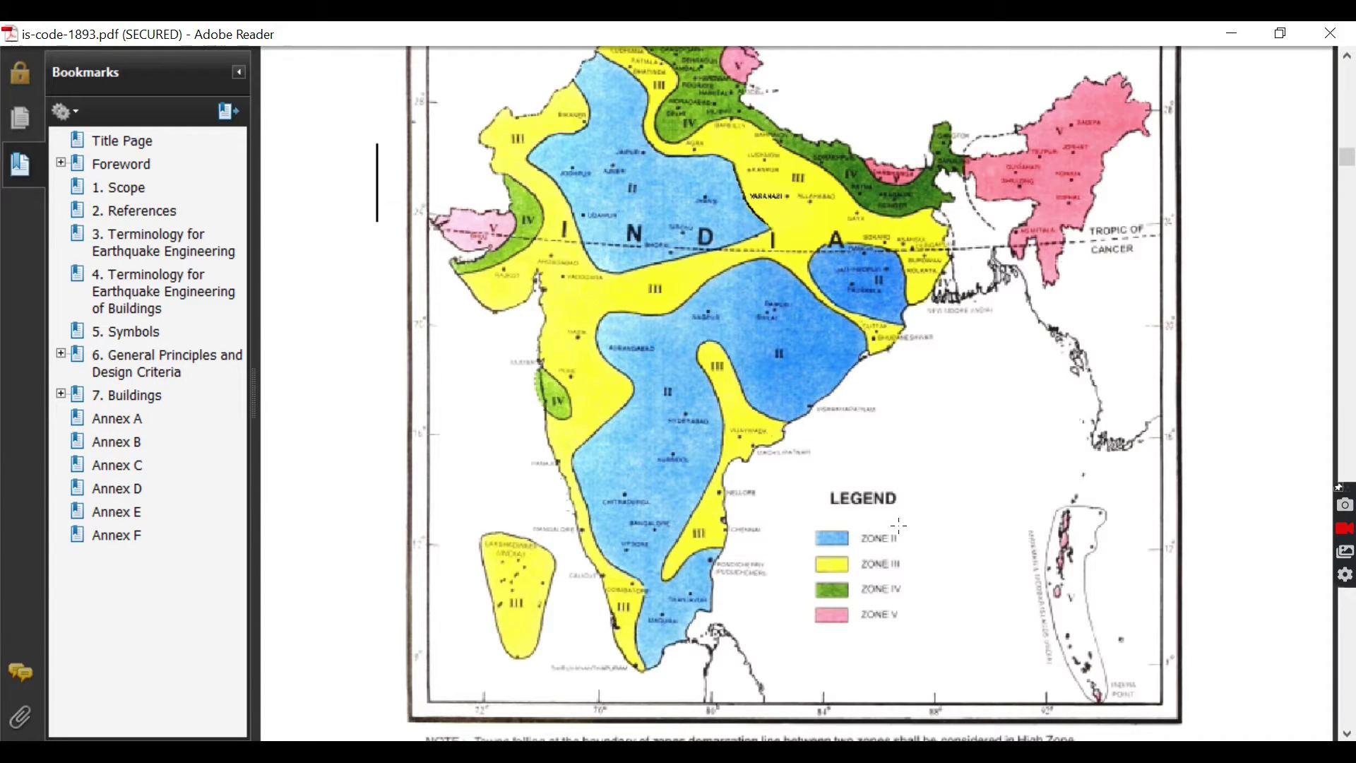
pyautogui.moveTo(1347, 157); pyautogui.dragTo(1349, 332)
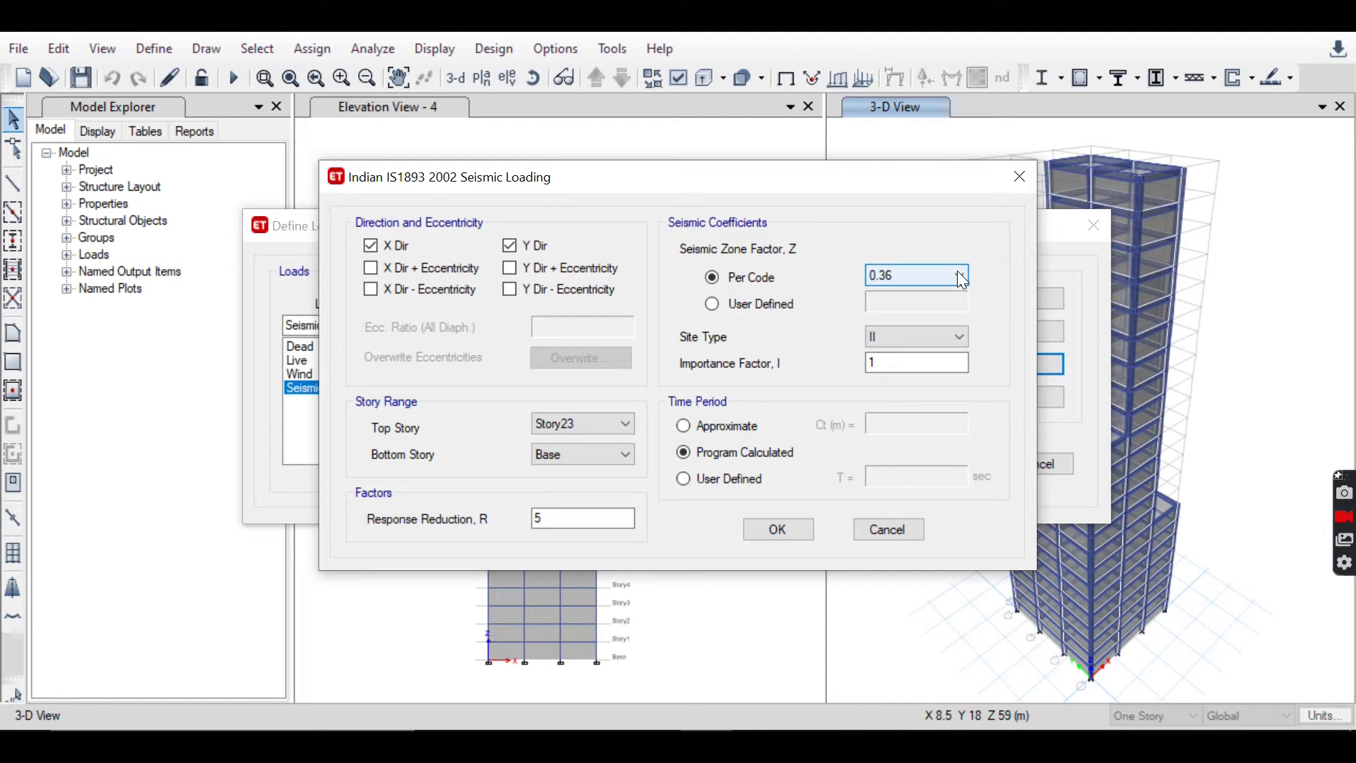
pyautogui.click(958, 274)
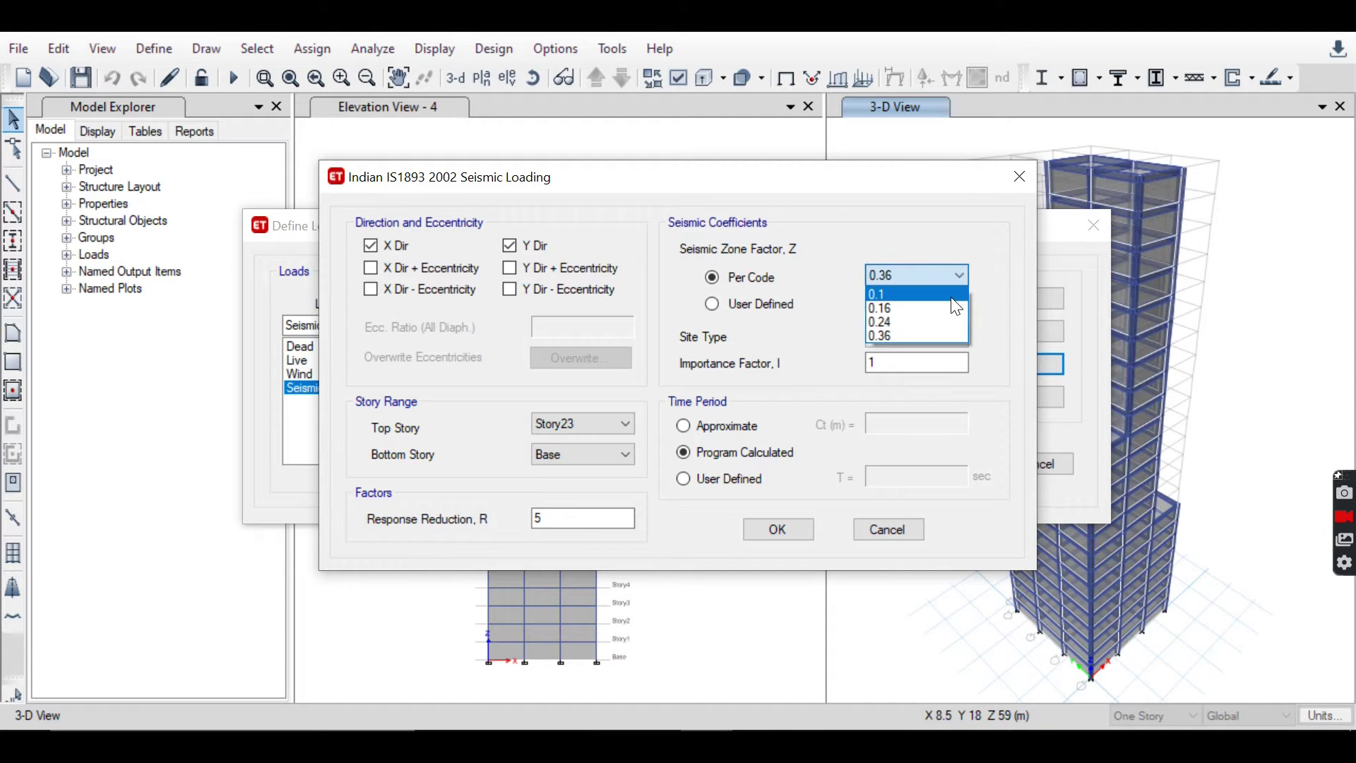
pyautogui.click(952, 295)
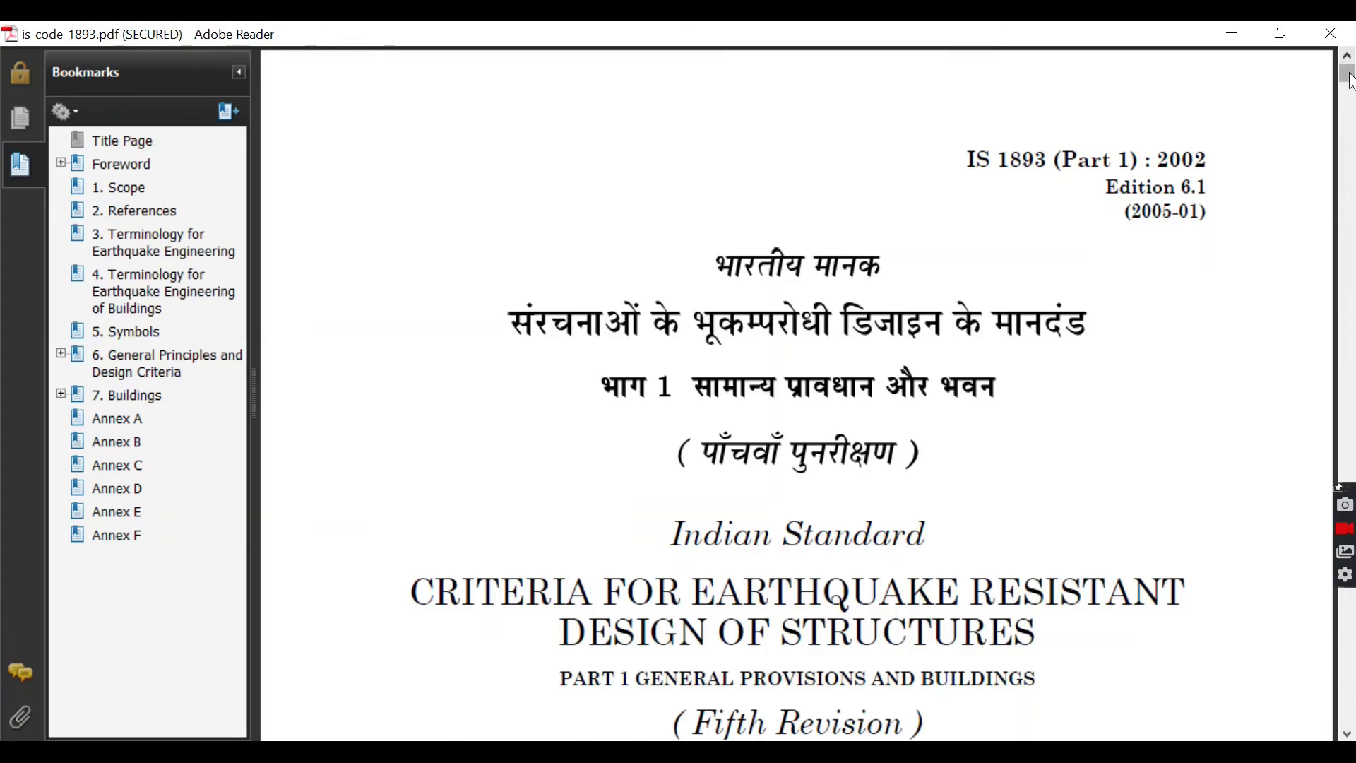
# - Consult the importance factor table and further design factors in the IS 1893 PDF, set response reduction R to 3 and save the load pattern
pyautogui.moveTo(1351, 82); pyautogui.dragTo(1351, 372)
pyautogui.moveTo(866, 586); pyautogui.dragTo(1206, 581)
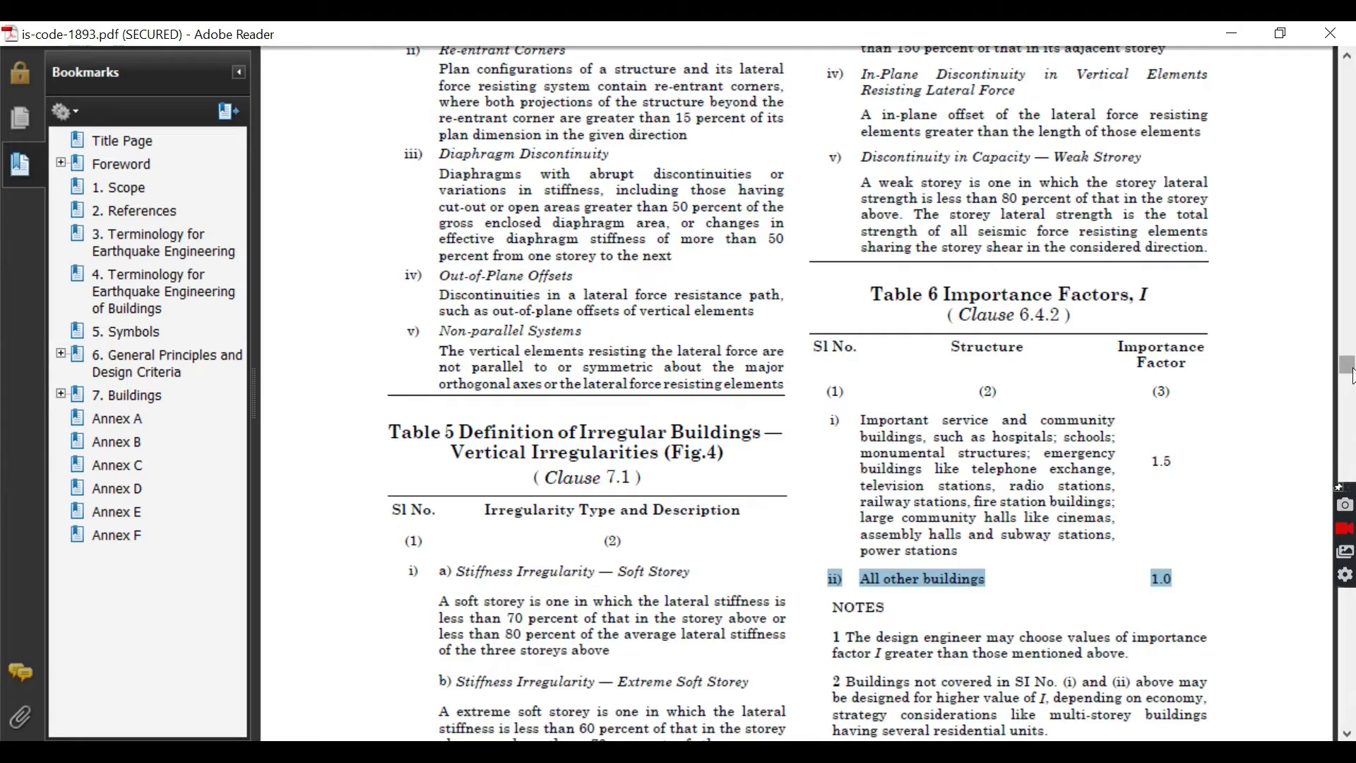
pyautogui.moveTo(1351, 376); pyautogui.dragTo(1352, 450)
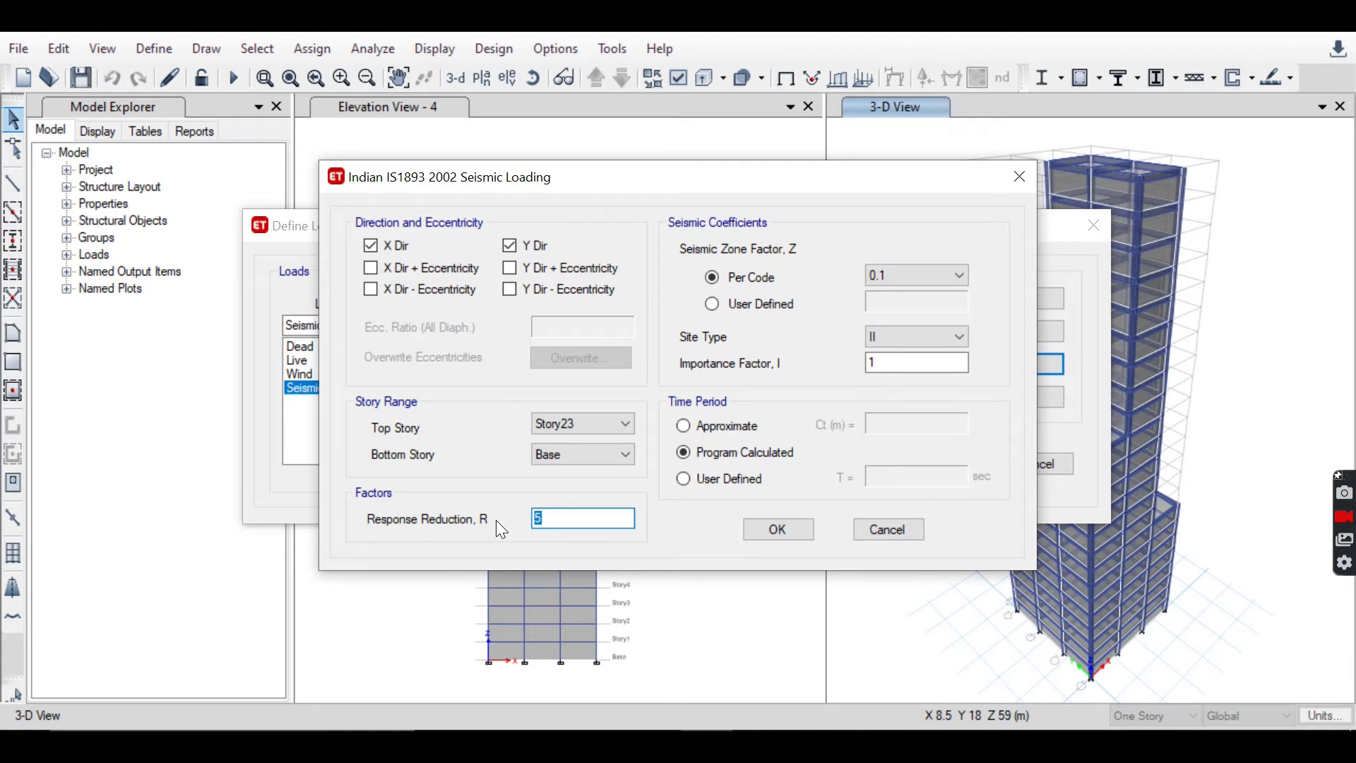
pyautogui.click(798, 530)
pyautogui.click(924, 462)
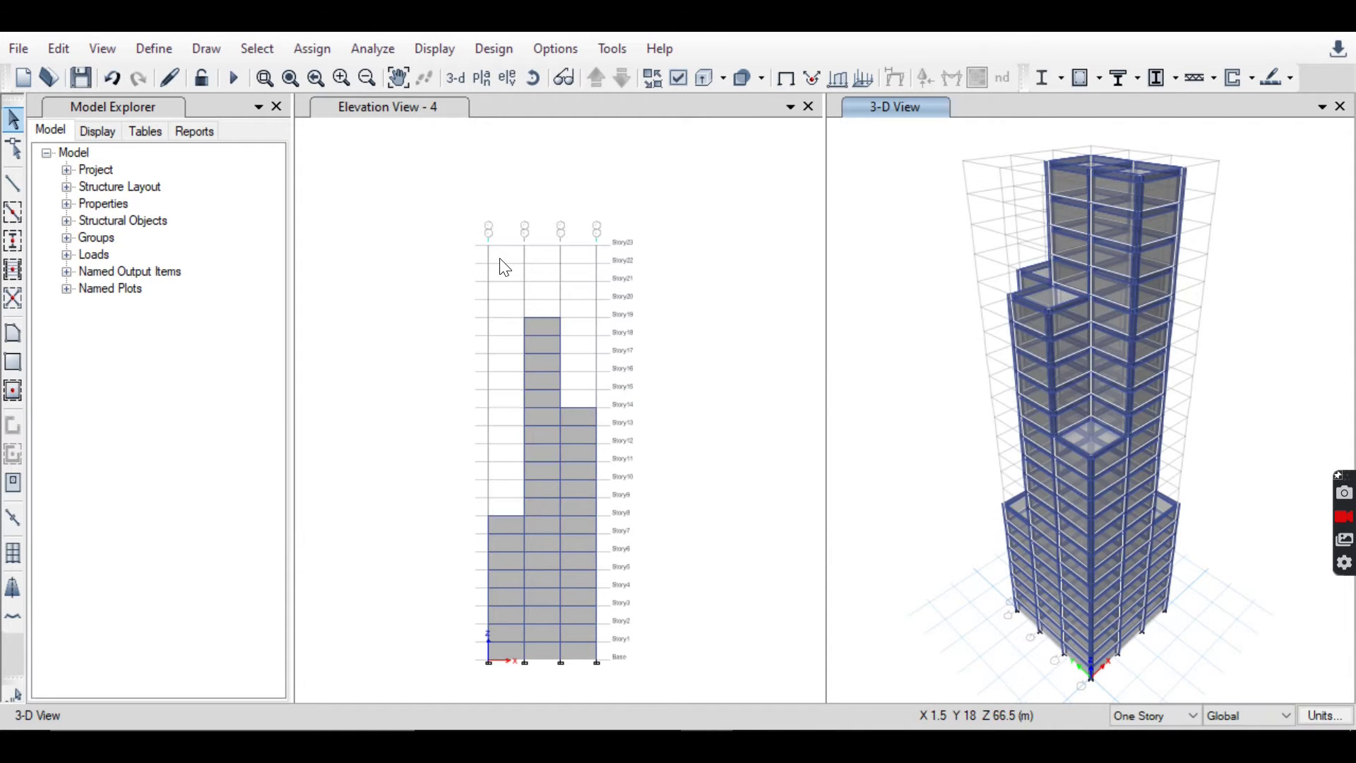
# - Review the defined load combinations and the available default design combination types
pyautogui.click(156, 49)
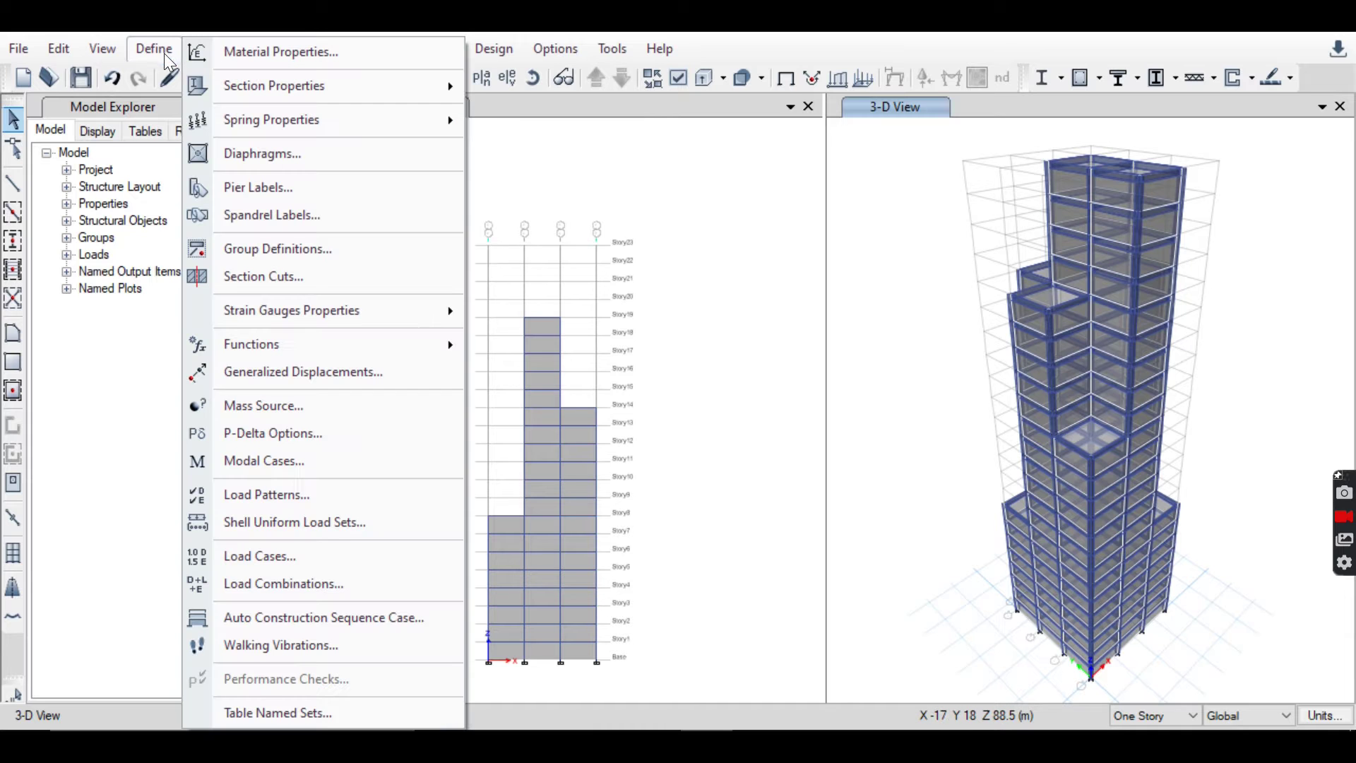
pyautogui.click(324, 586)
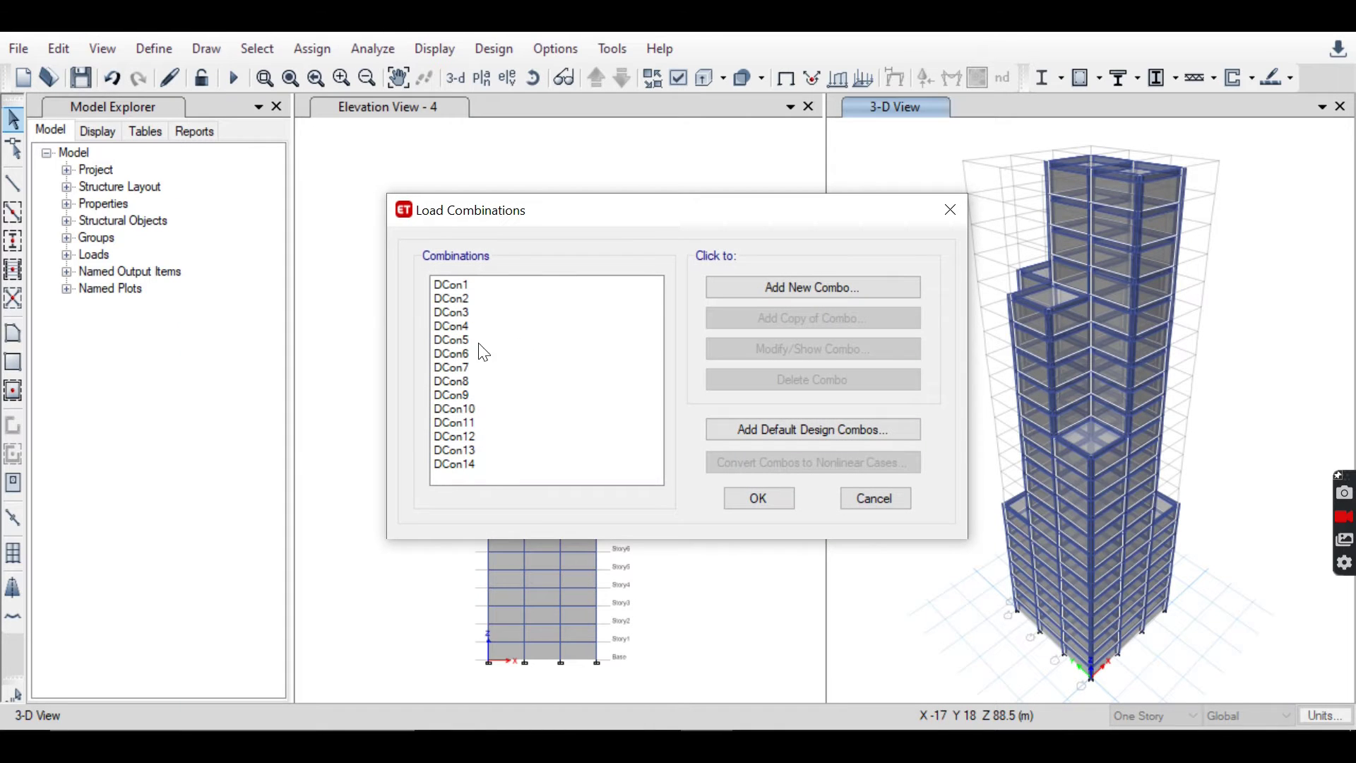
pyautogui.click(813, 429)
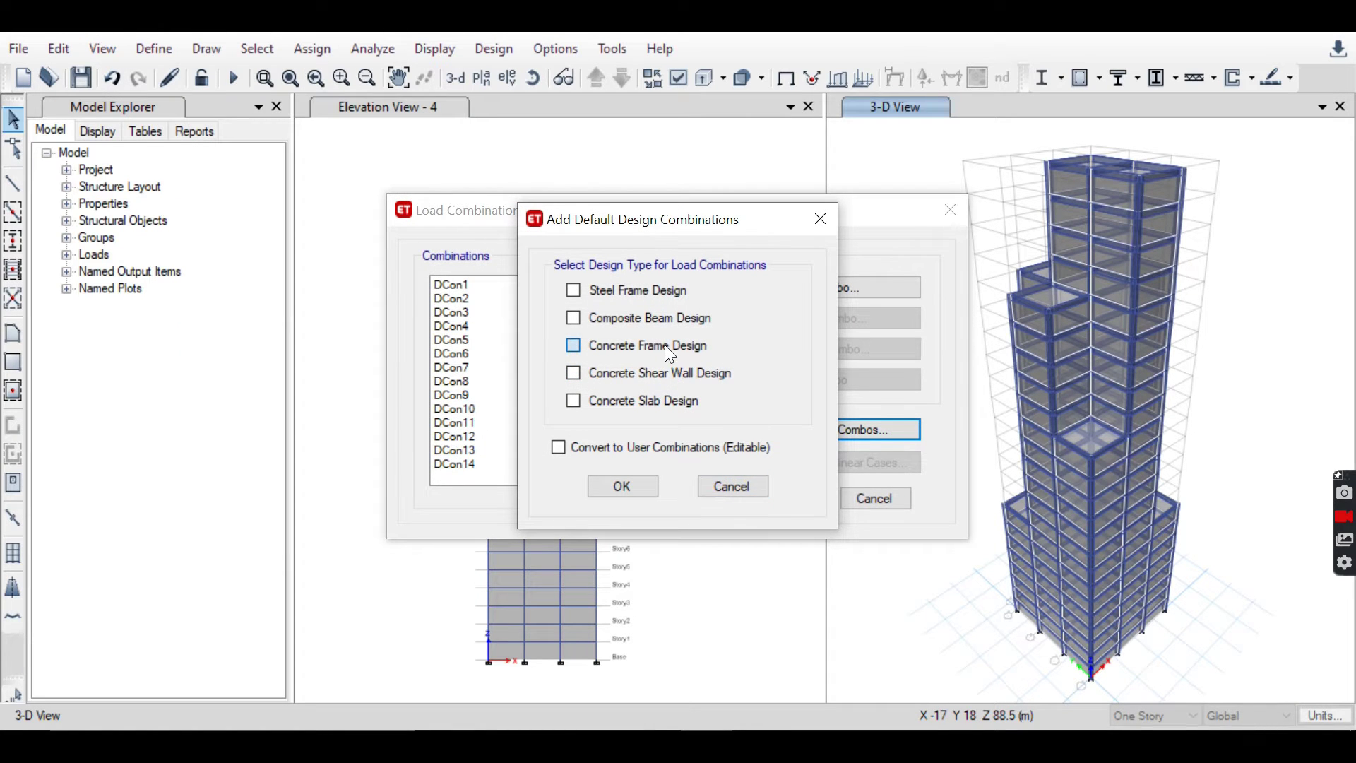
pyautogui.click(733, 486)
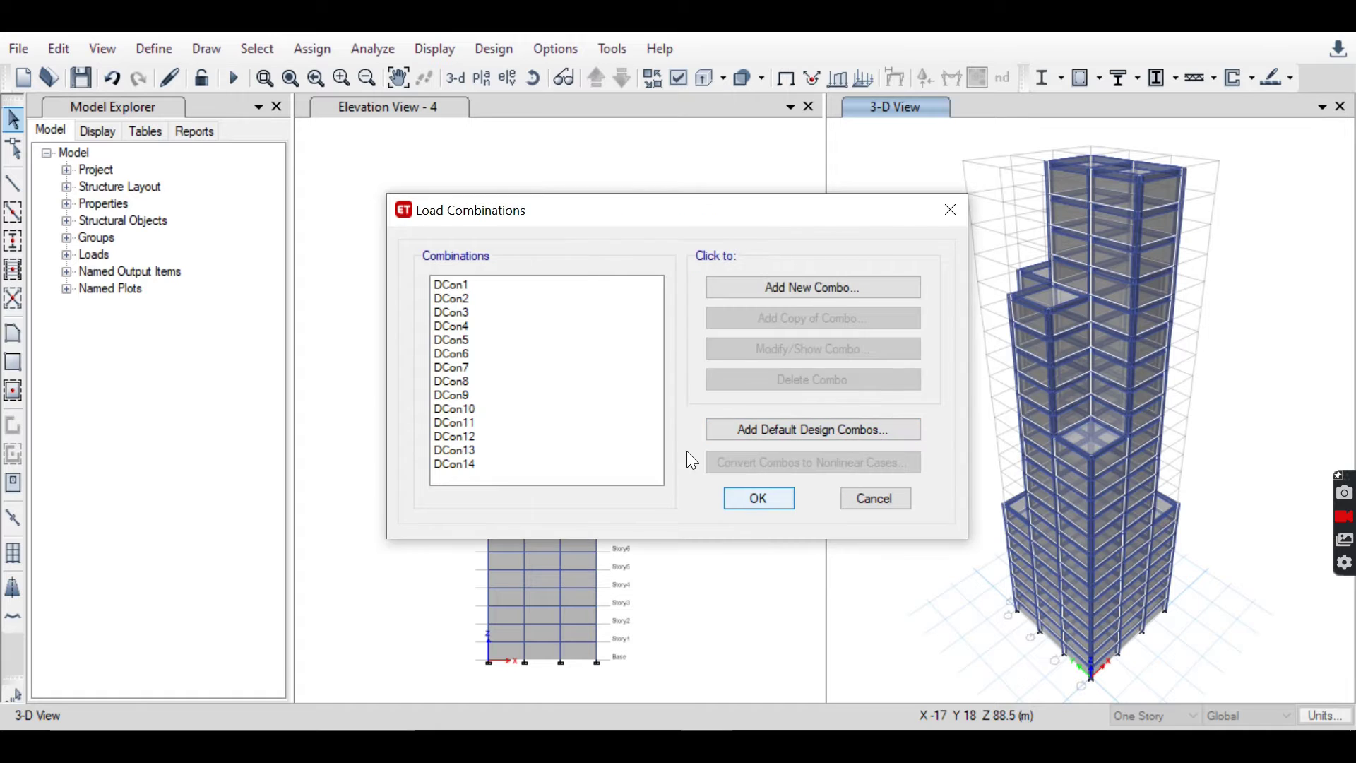
pyautogui.click(759, 493)
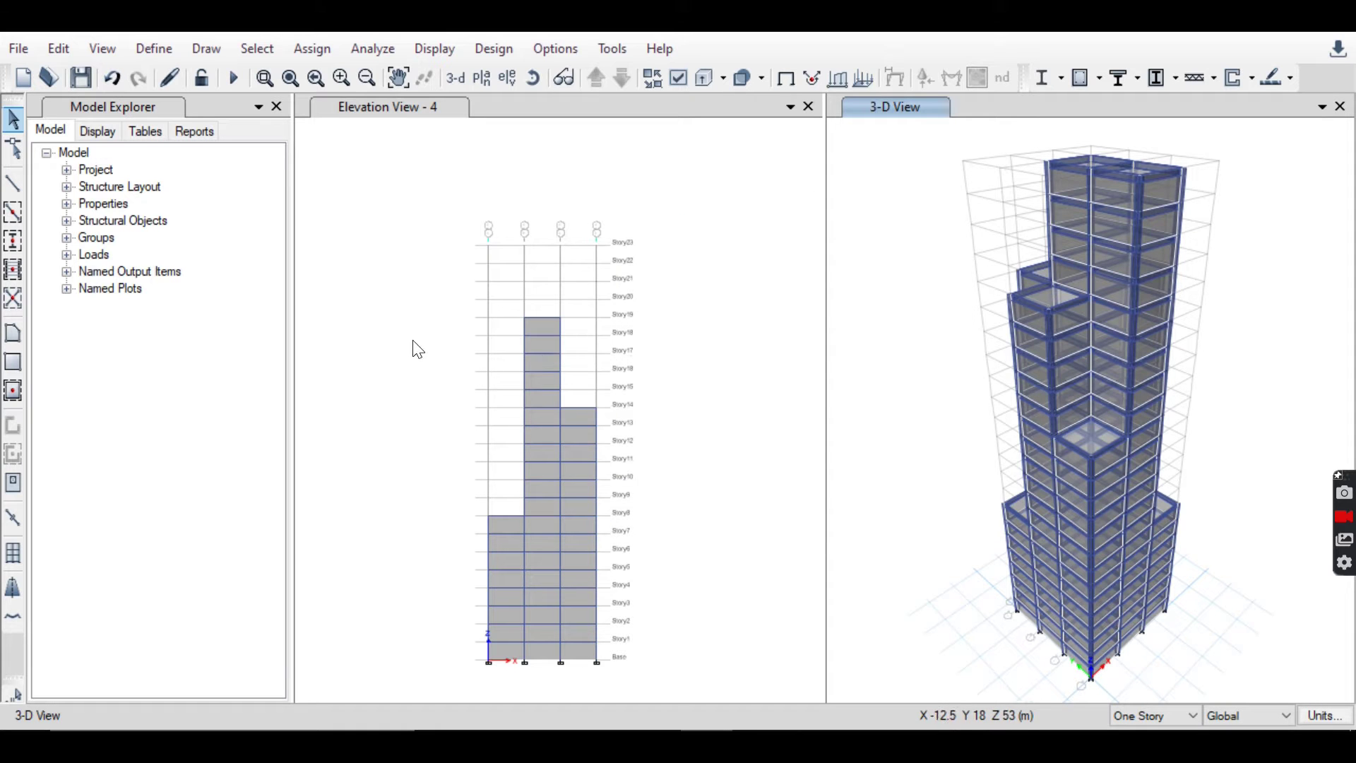
# - Exclude the Wind load case from the run and analyze the model for the Dead, Live, Modal and Seismic cases
pyautogui.click(350, 52)
pyautogui.click(404, 137)
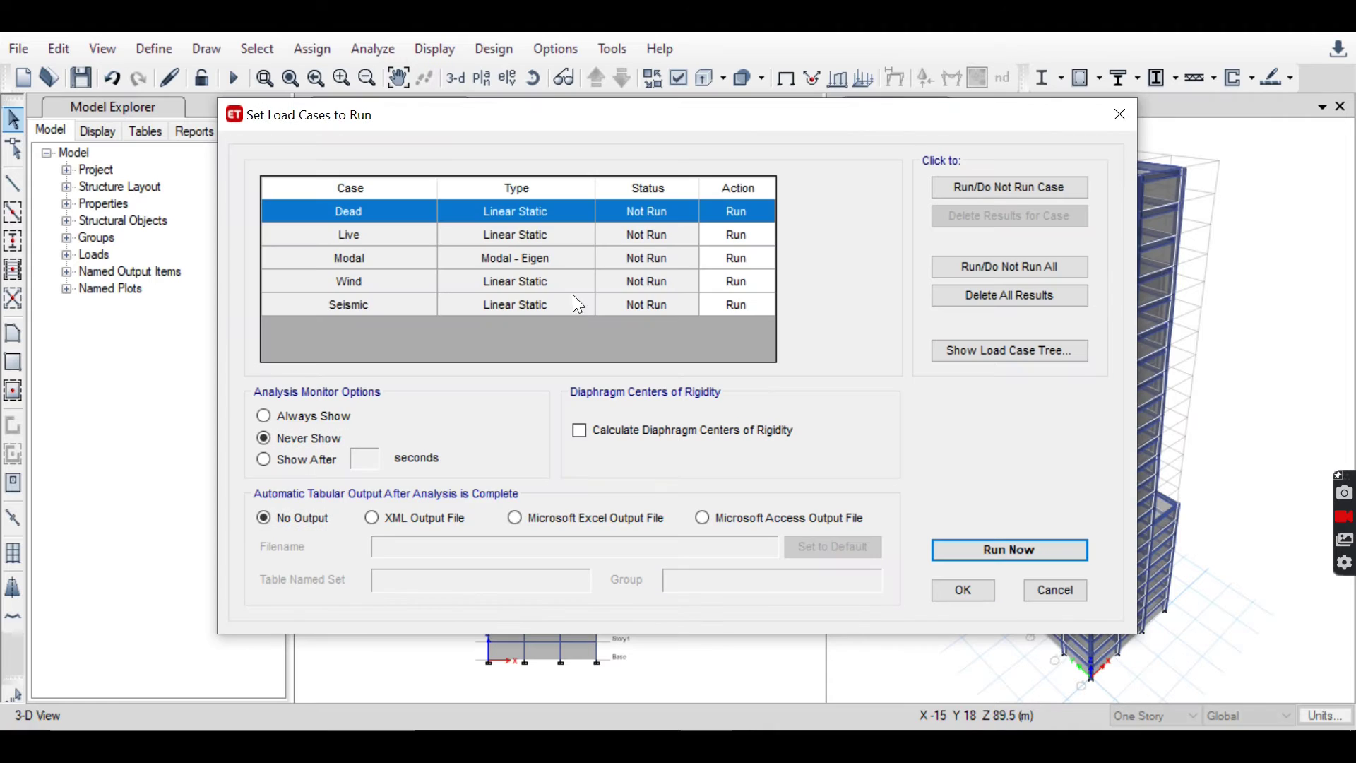
pyautogui.click(727, 283)
pyautogui.click(990, 189)
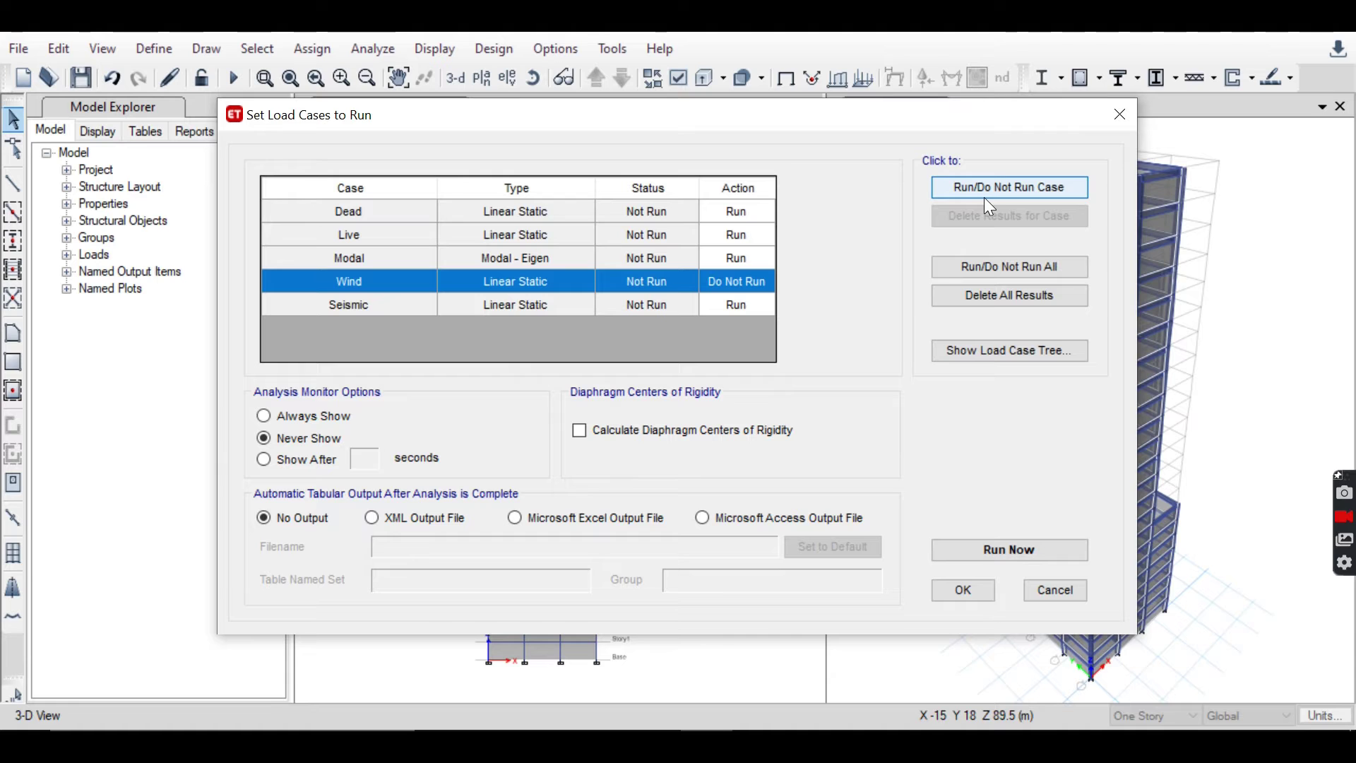
pyautogui.click(1060, 552)
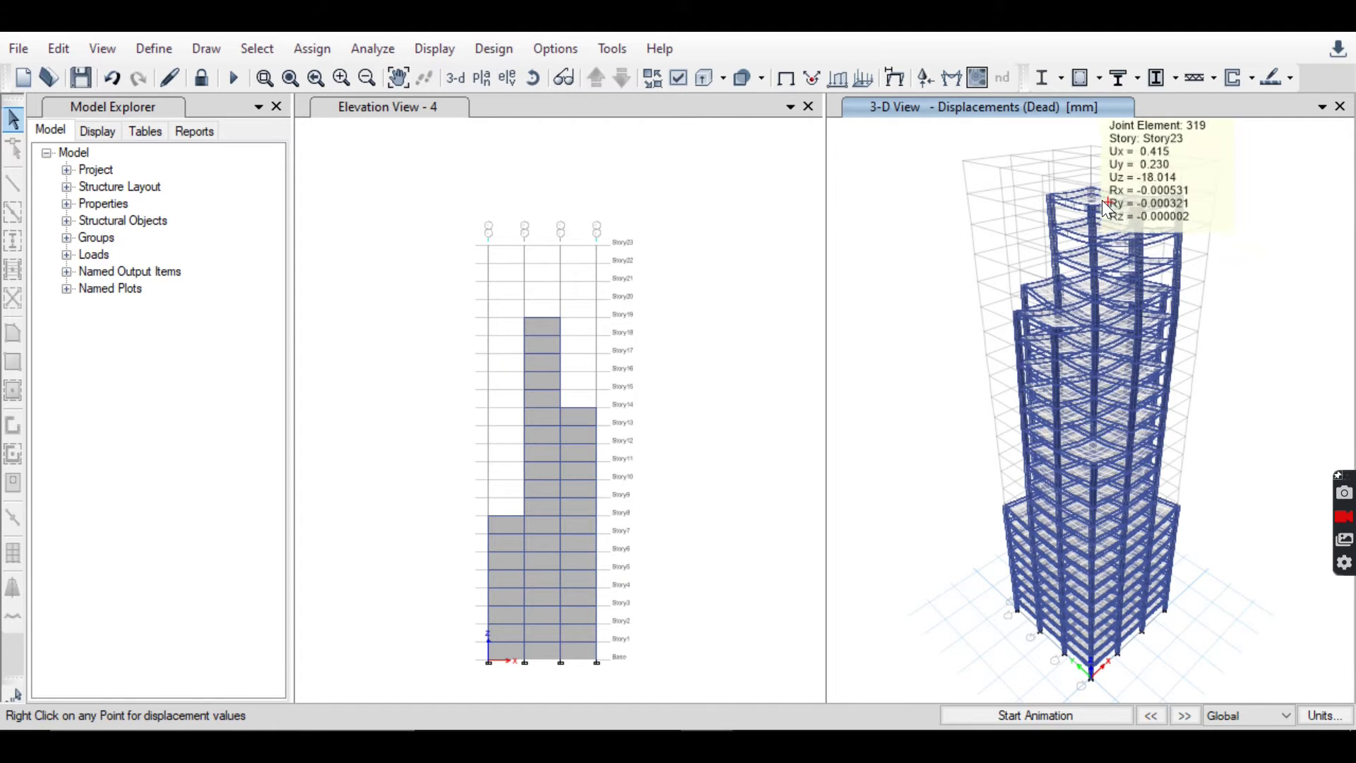
pyautogui.moveTo(1057, 253)
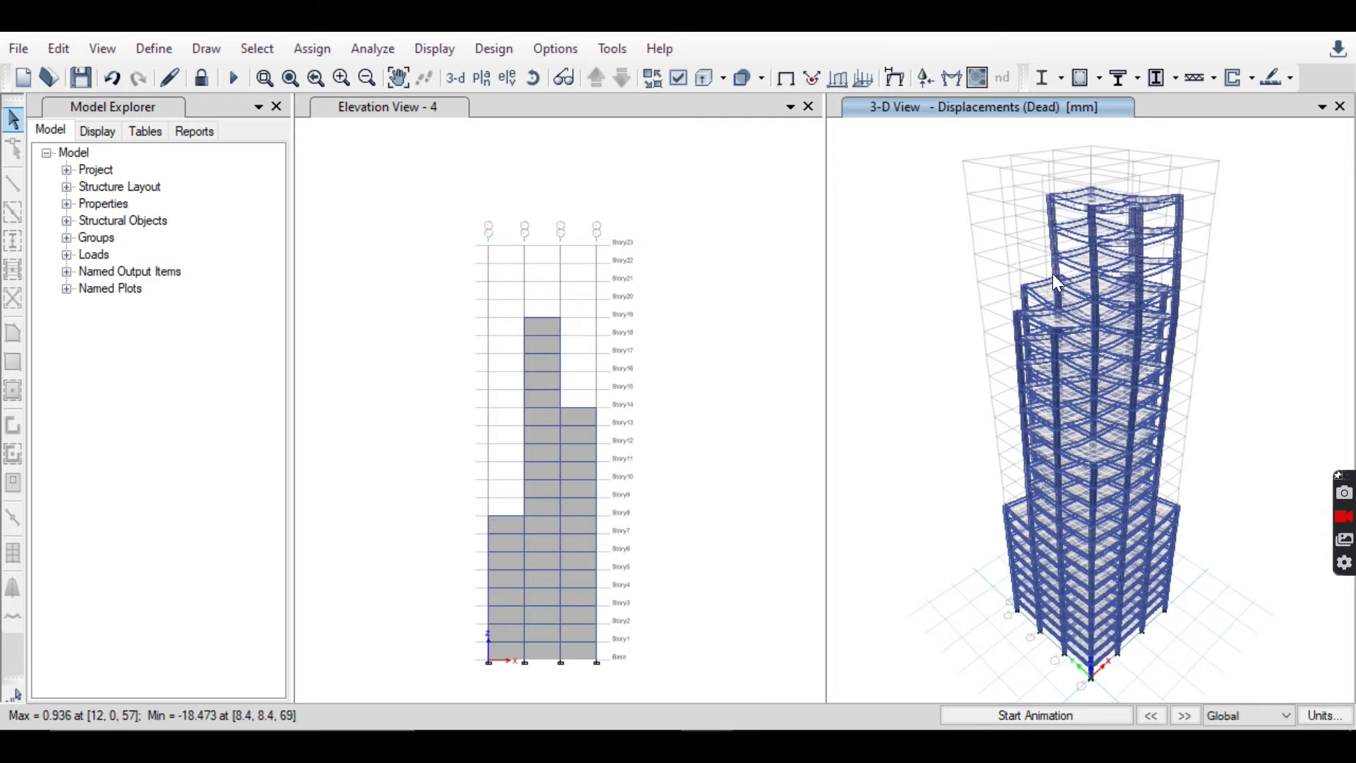
# - Accept the IS 456:2000 concrete frame design preferences and run the concrete frame design check
pyautogui.click(508, 50)
pyautogui.moveTo(548, 99)
pyautogui.click(868, 105)
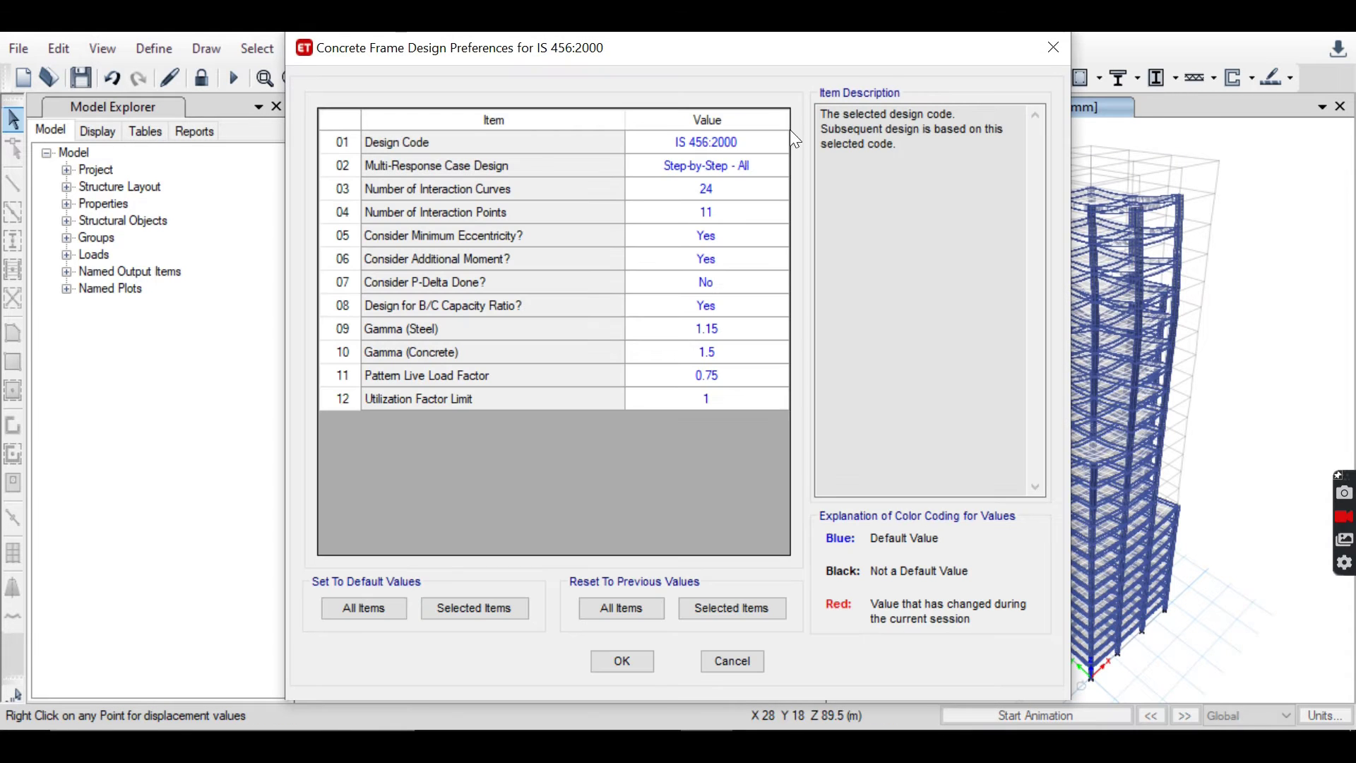
pyautogui.click(622, 660)
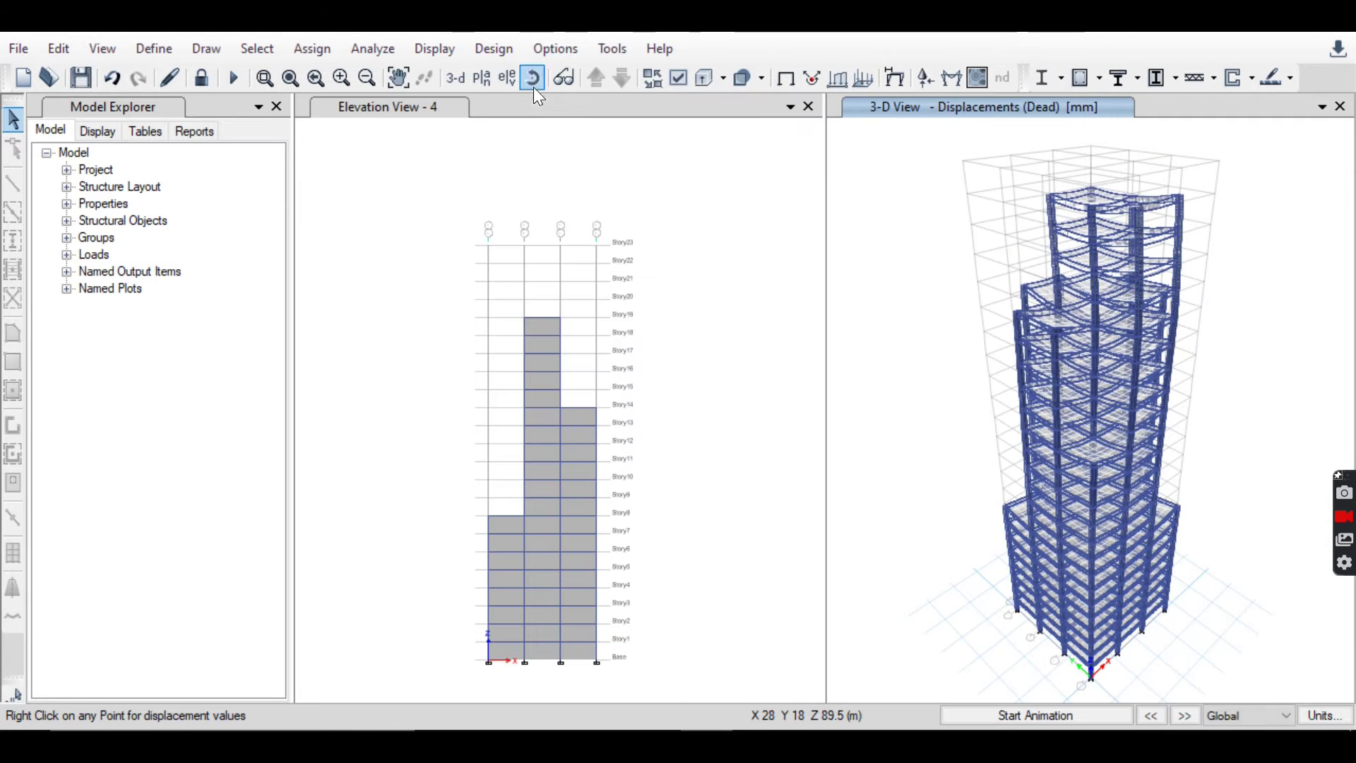
pyautogui.click(511, 49)
pyautogui.moveTo(606, 101)
pyautogui.click(867, 232)
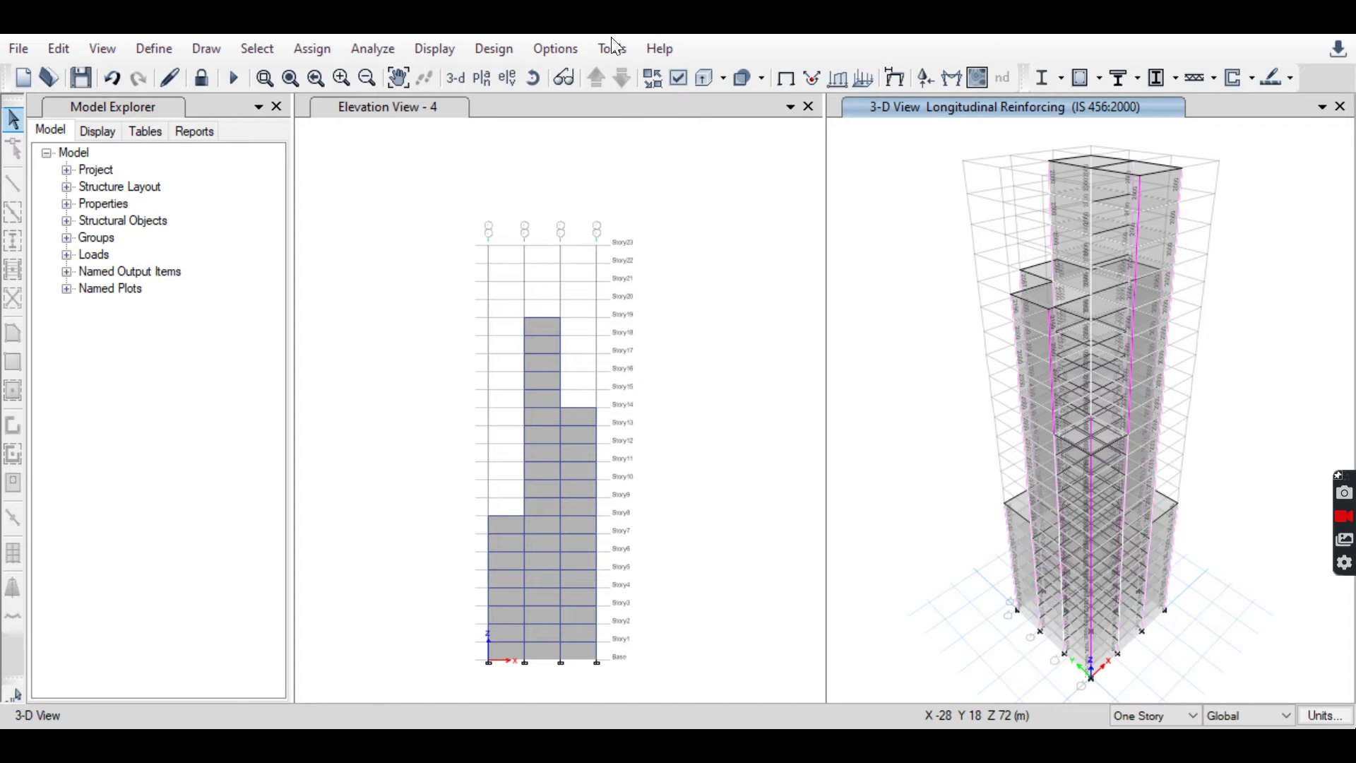
# - Verify the analysis sections against the design sections for the concrete frames
pyautogui.click(497, 54)
pyautogui.moveTo(561, 111)
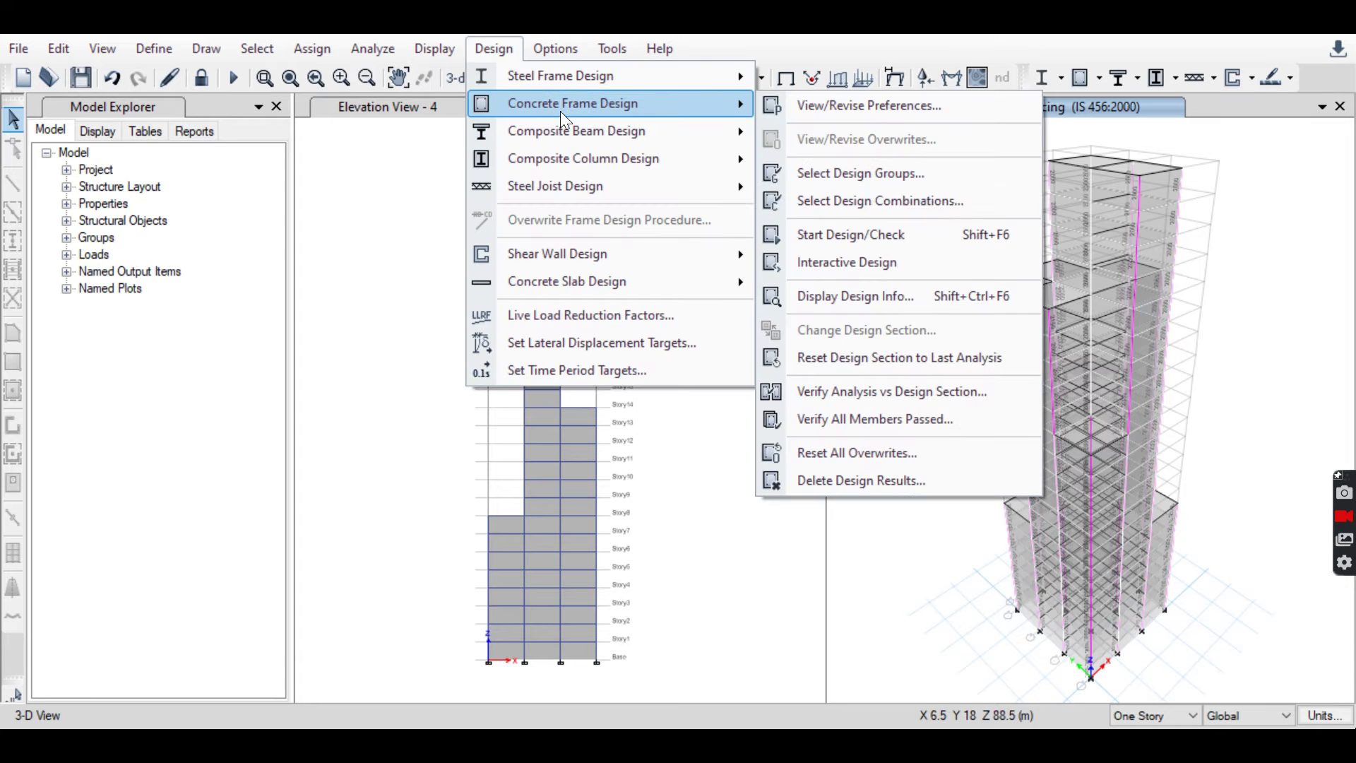
pyautogui.click(877, 395)
pyautogui.click(811, 455)
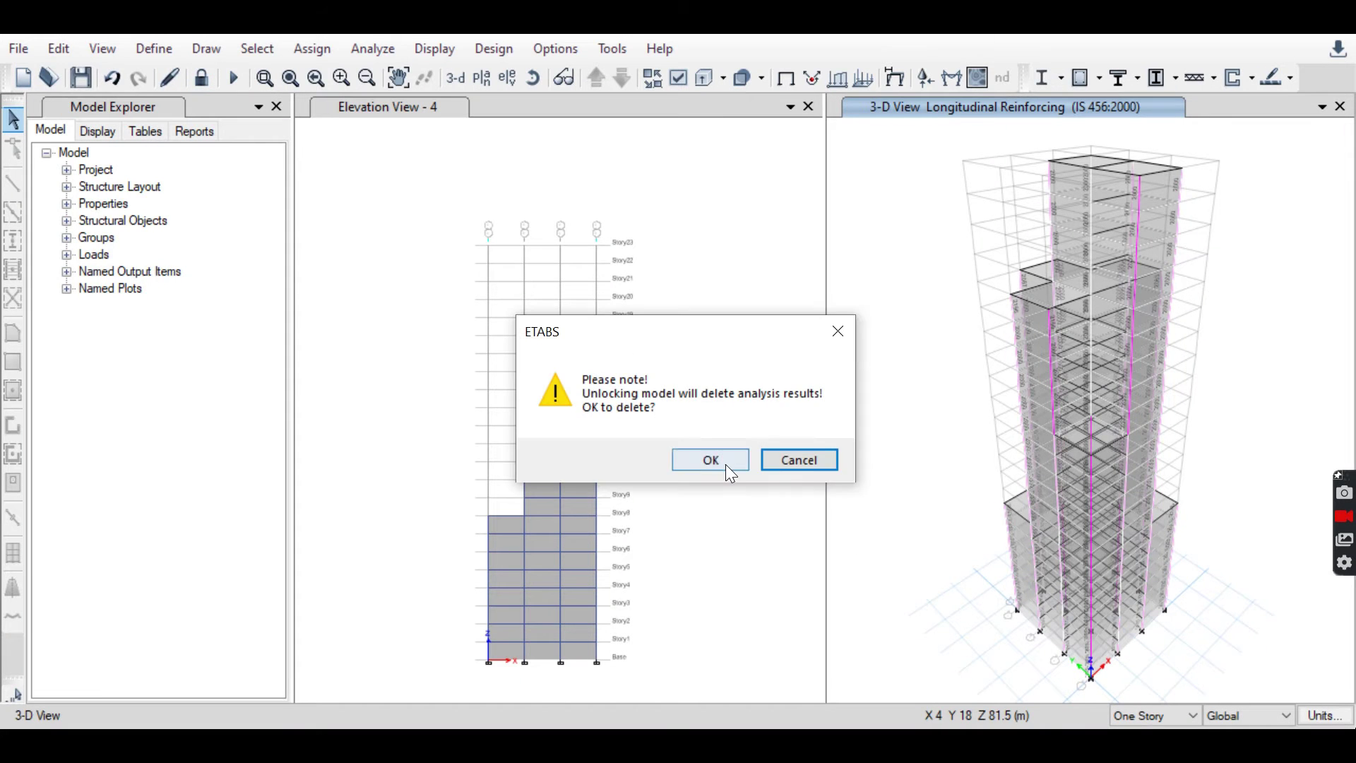
# - Unlock the model by accepting deletion of the analysis results, and review the Seismic pattern's IS1893 2002 lateral load settings
pyautogui.click(725, 463)
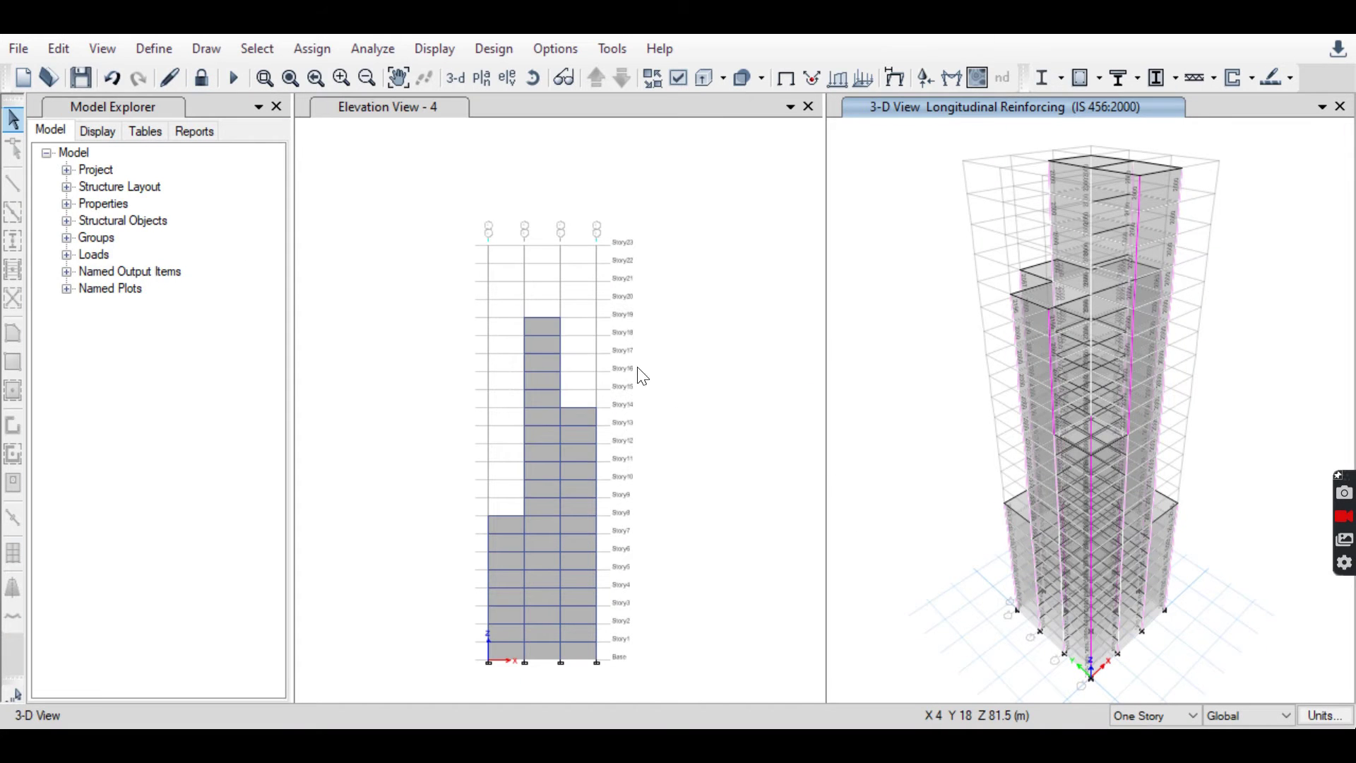
pyautogui.click(159, 47)
pyautogui.click(279, 489)
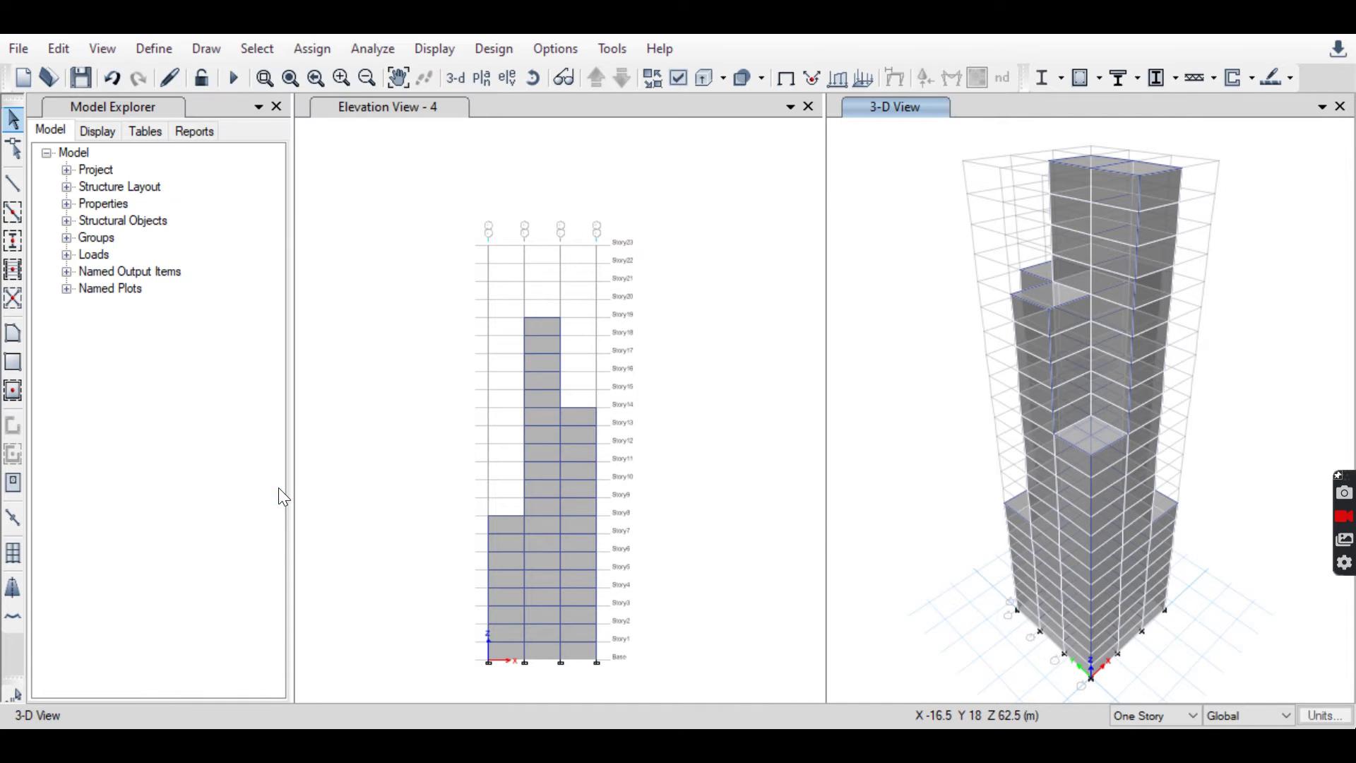
pyautogui.click(549, 381)
pyautogui.click(976, 359)
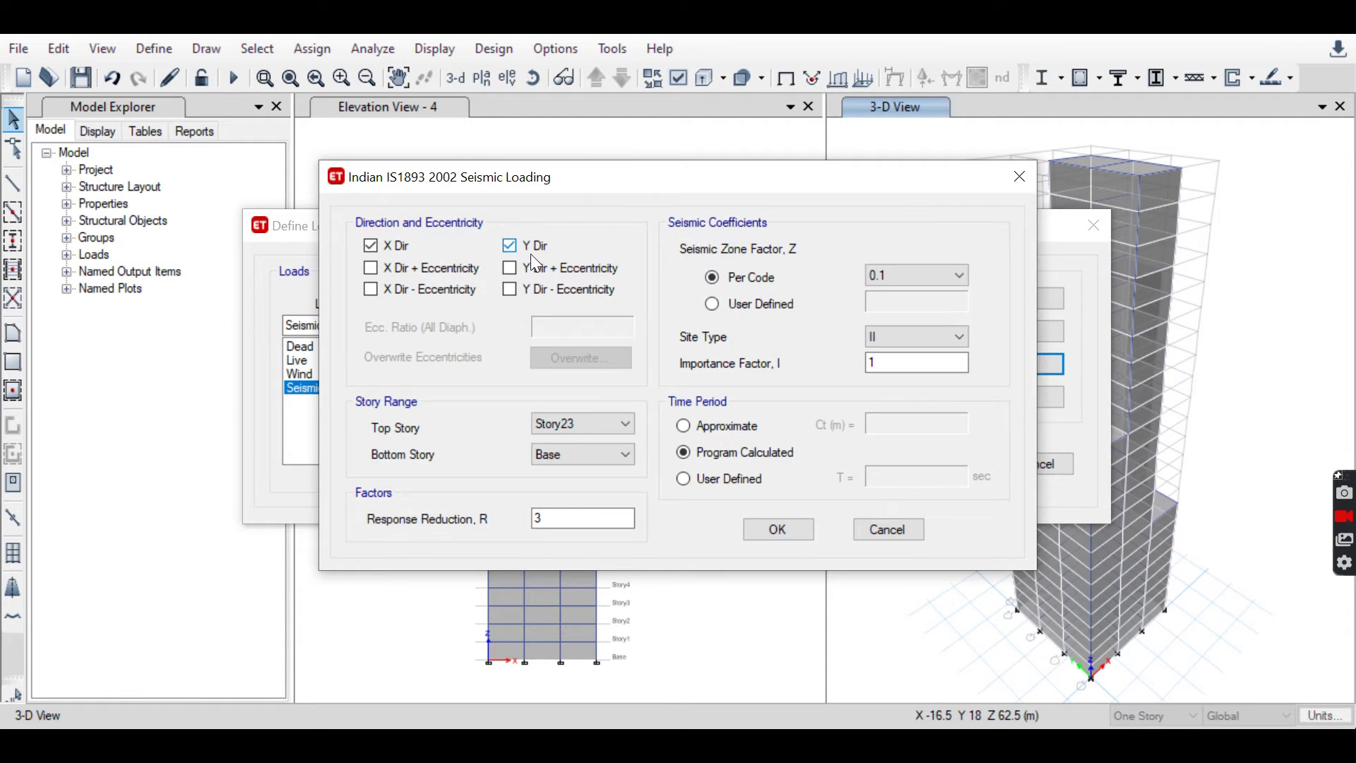
pyautogui.click(784, 529)
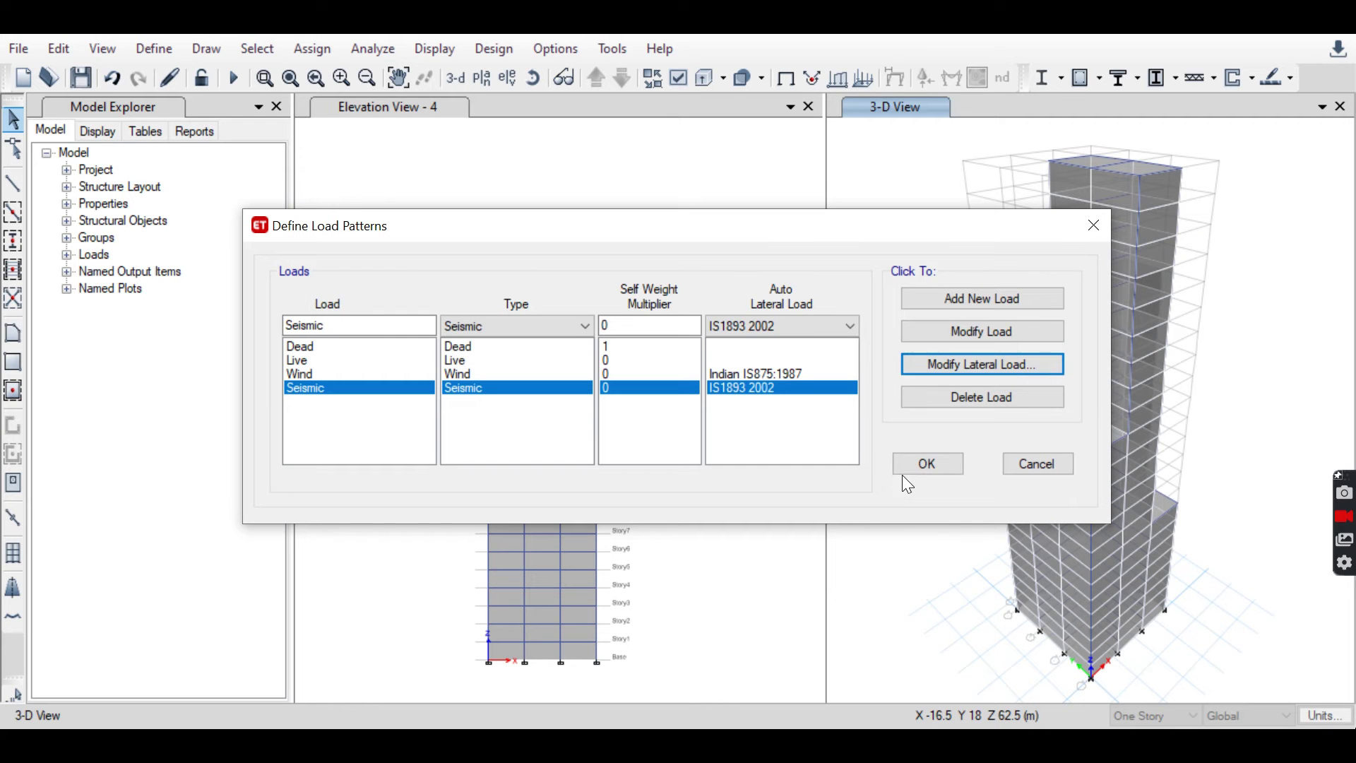
pyautogui.press('Return')
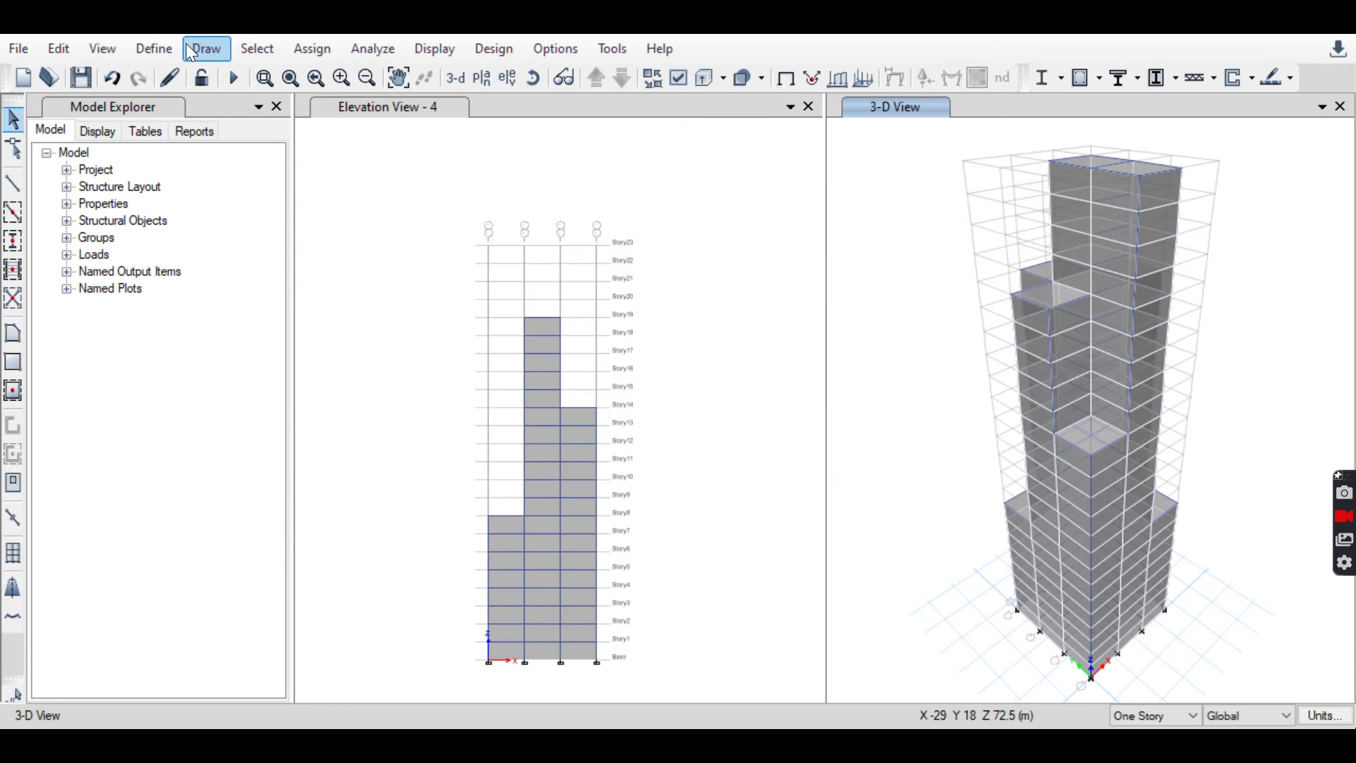
# - Add an IS1893:2002 response spectrum function named Response Spectrum
pyautogui.click(148, 47)
pyautogui.moveTo(243, 349)
pyautogui.click(496, 340)
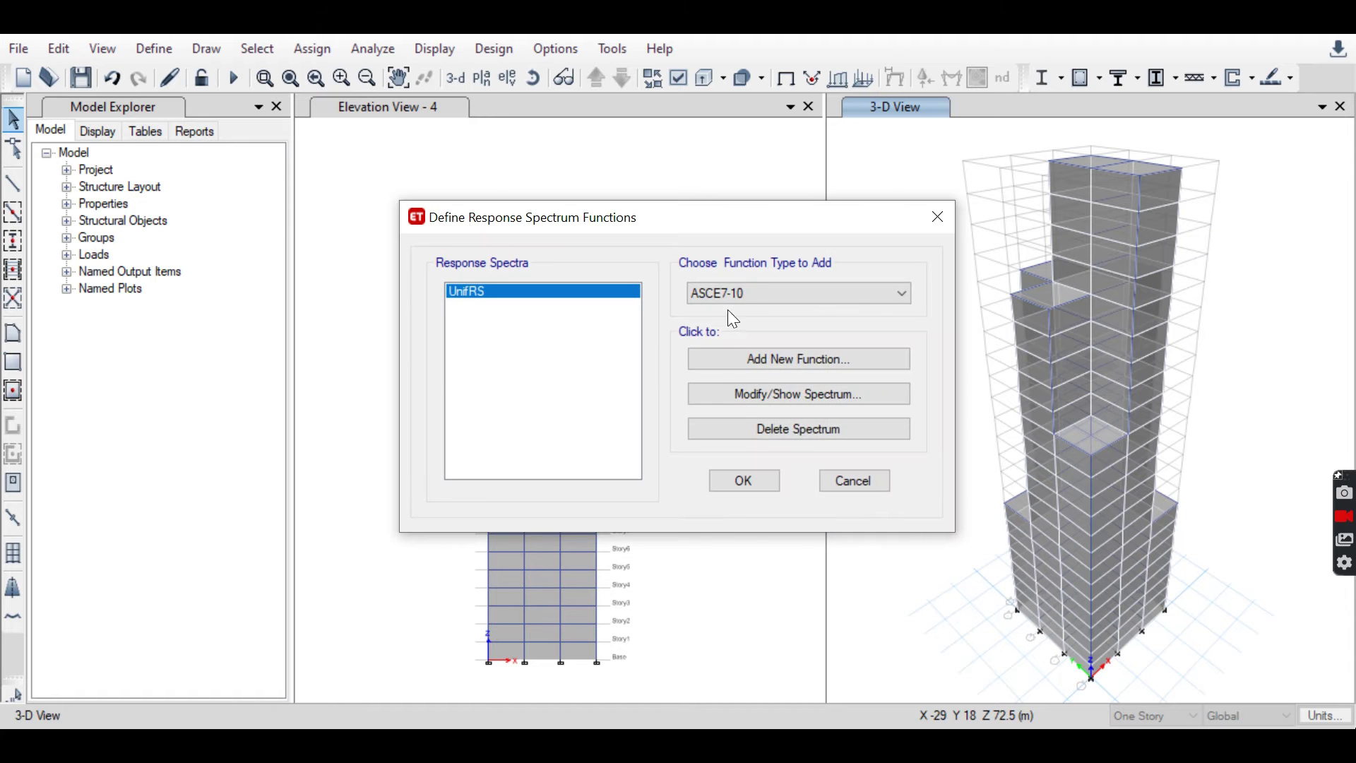
pyautogui.click(747, 291)
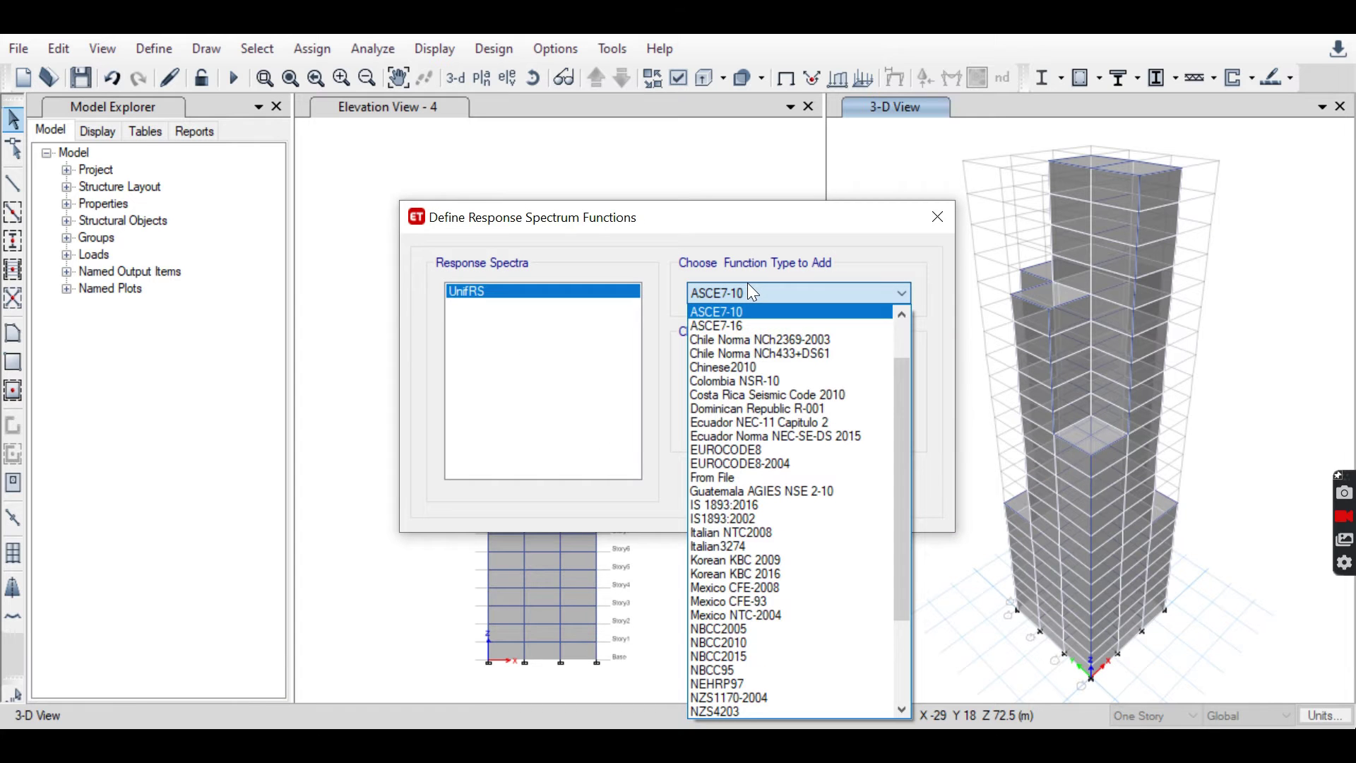
pyautogui.click(746, 519)
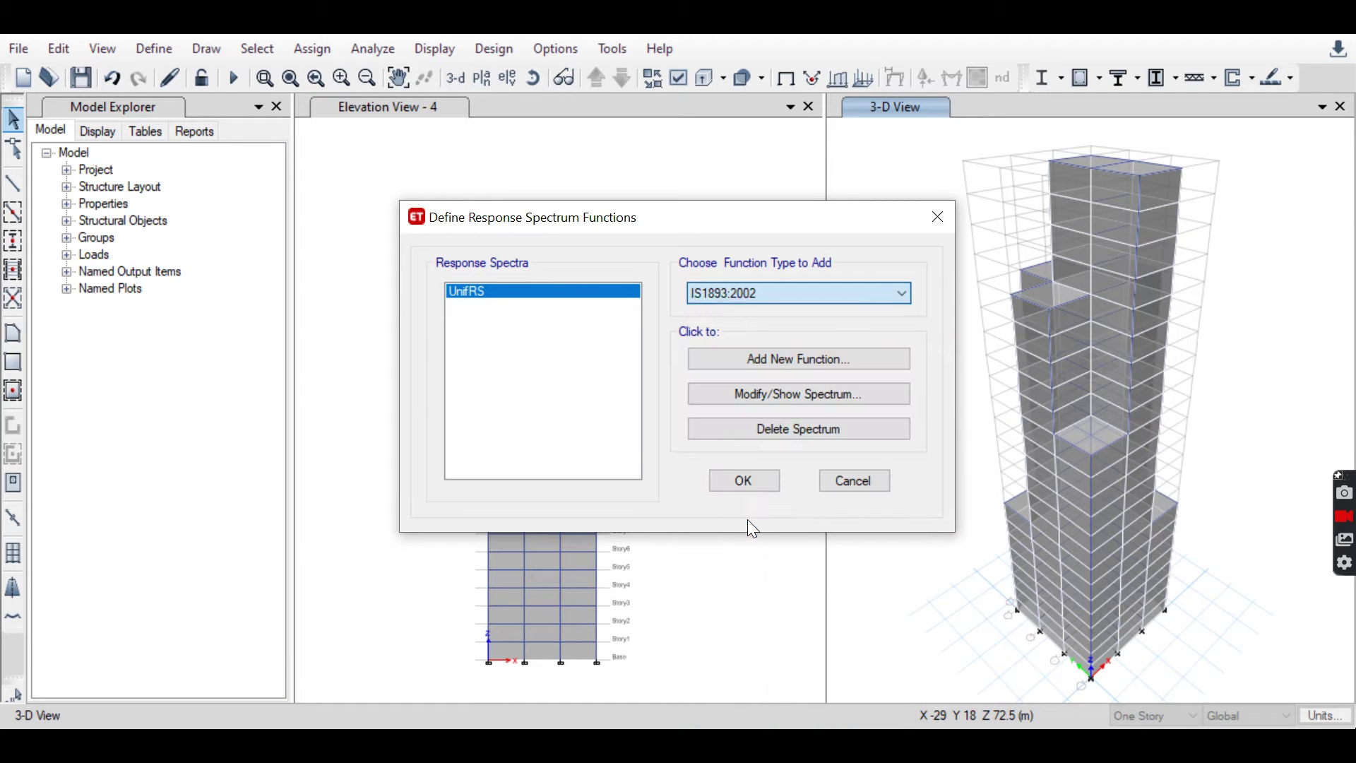
pyautogui.click(813, 360)
pyautogui.write('Response Spectrum')
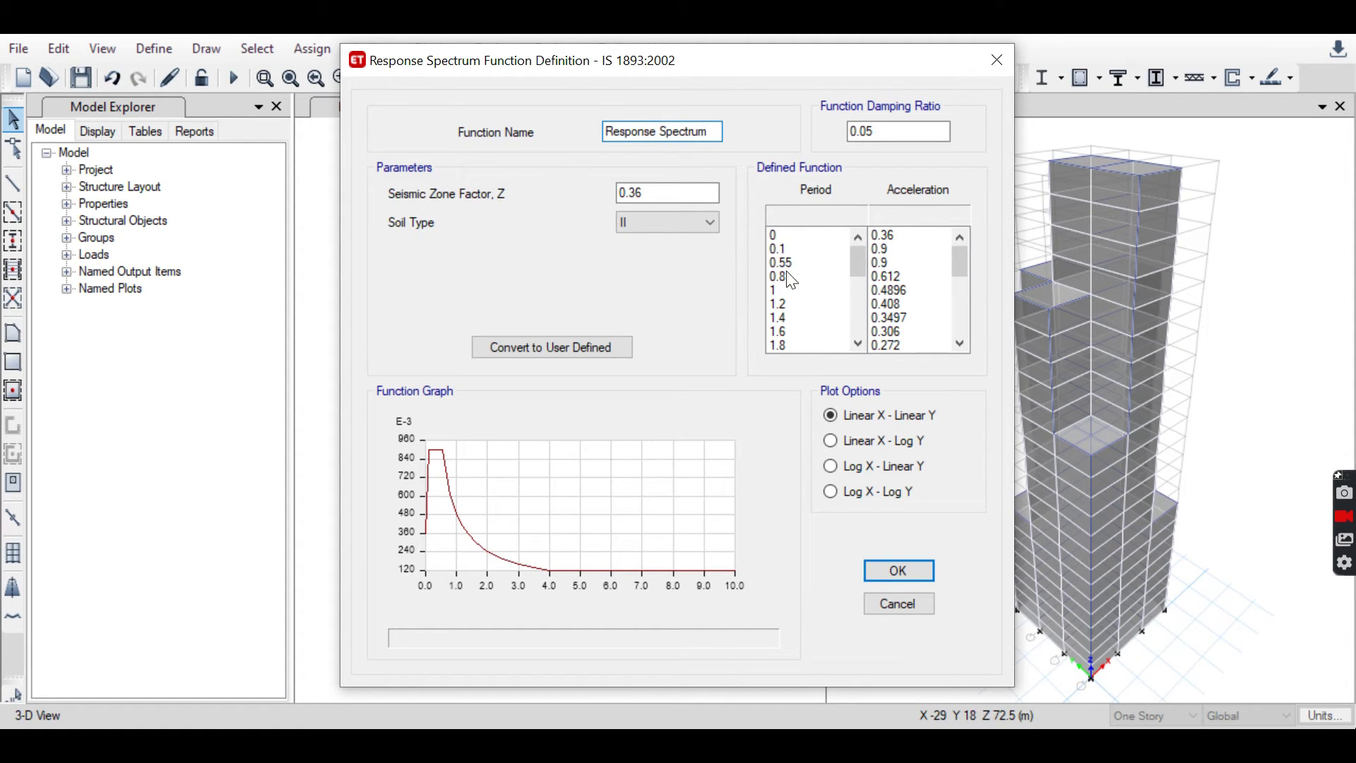
# - Set the function's seismic zone factor Z to 0.1 and accept the response spectrum definition
pyautogui.moveTo(657, 193); pyautogui.dragTo(632, 200)
pyautogui.press('BackSpace')
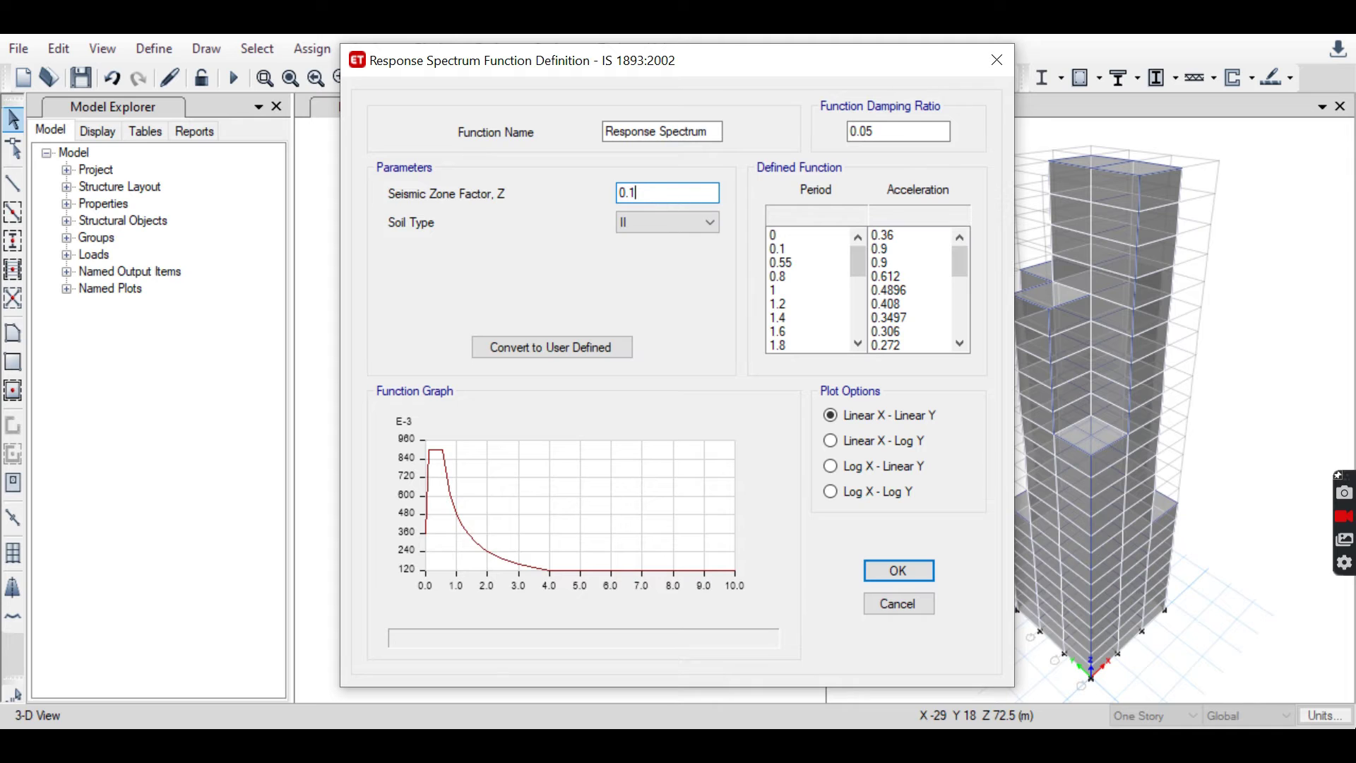
pyautogui.write('1')
pyautogui.press('Tab')
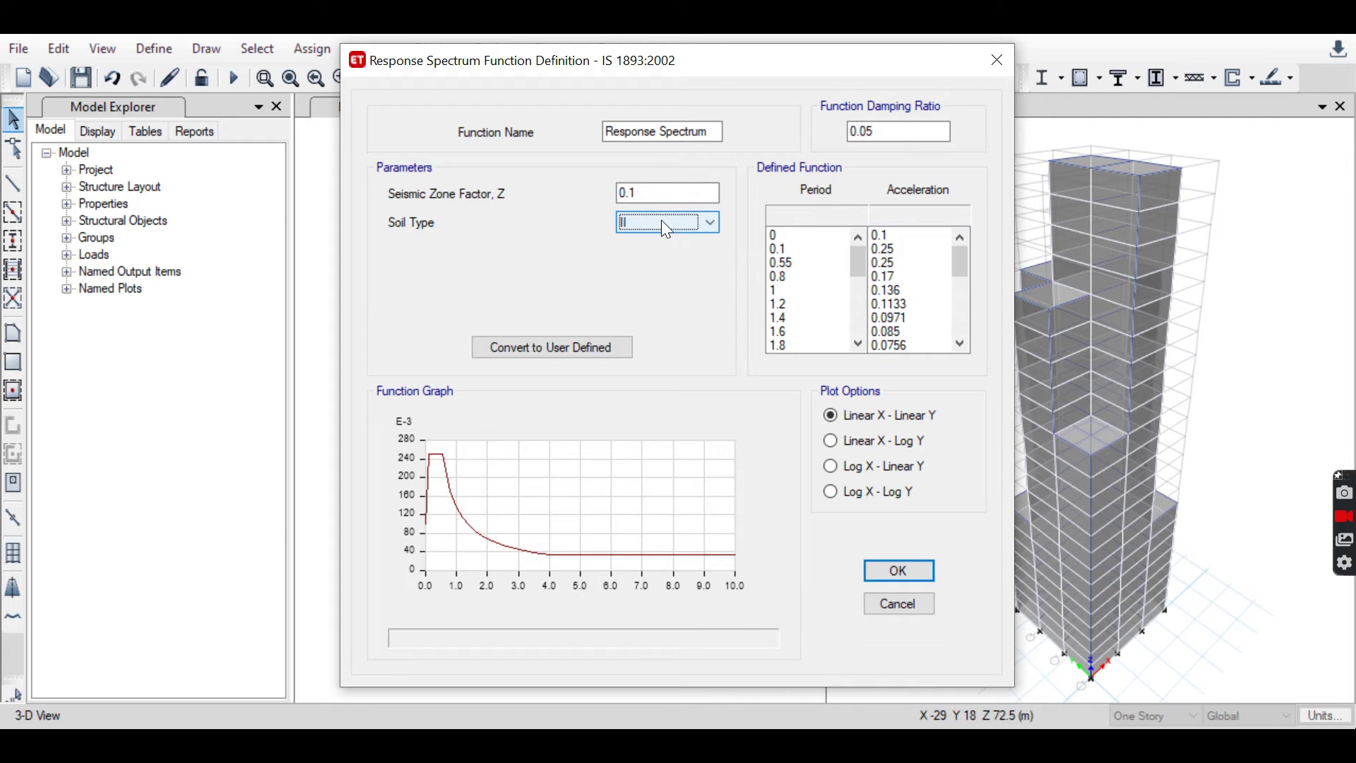
pyautogui.click(897, 570)
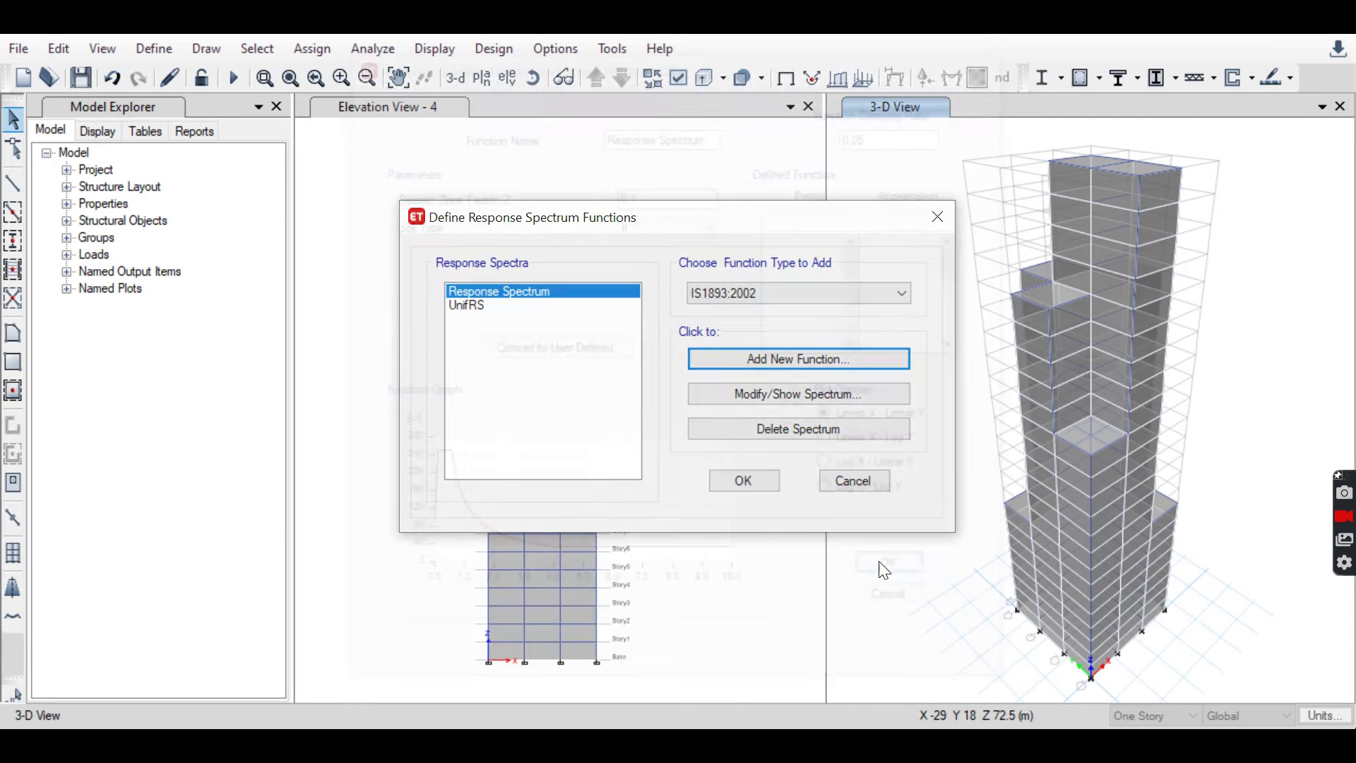
pyautogui.click(745, 481)
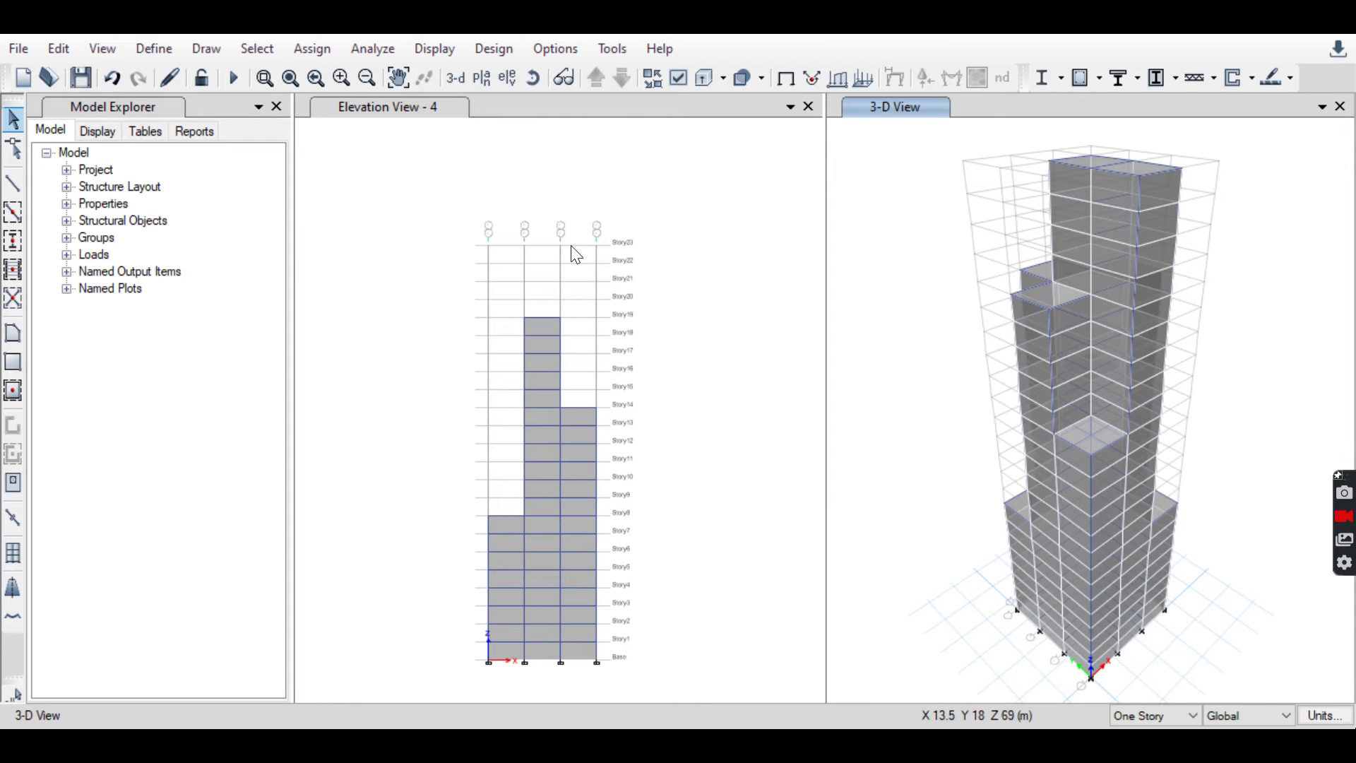
# - Add a load case named Response Spectrum with the load case type Response Spectrum
pyautogui.click(143, 50)
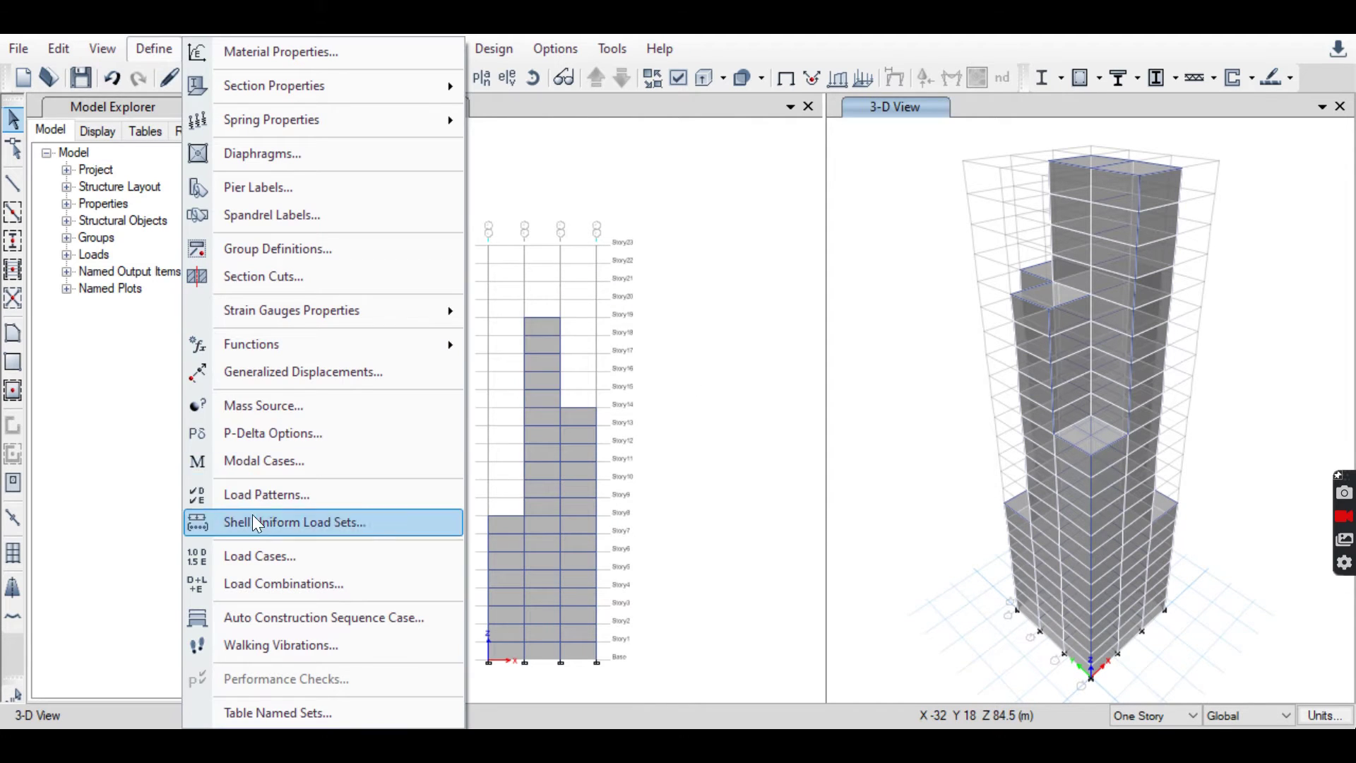
pyautogui.click(261, 556)
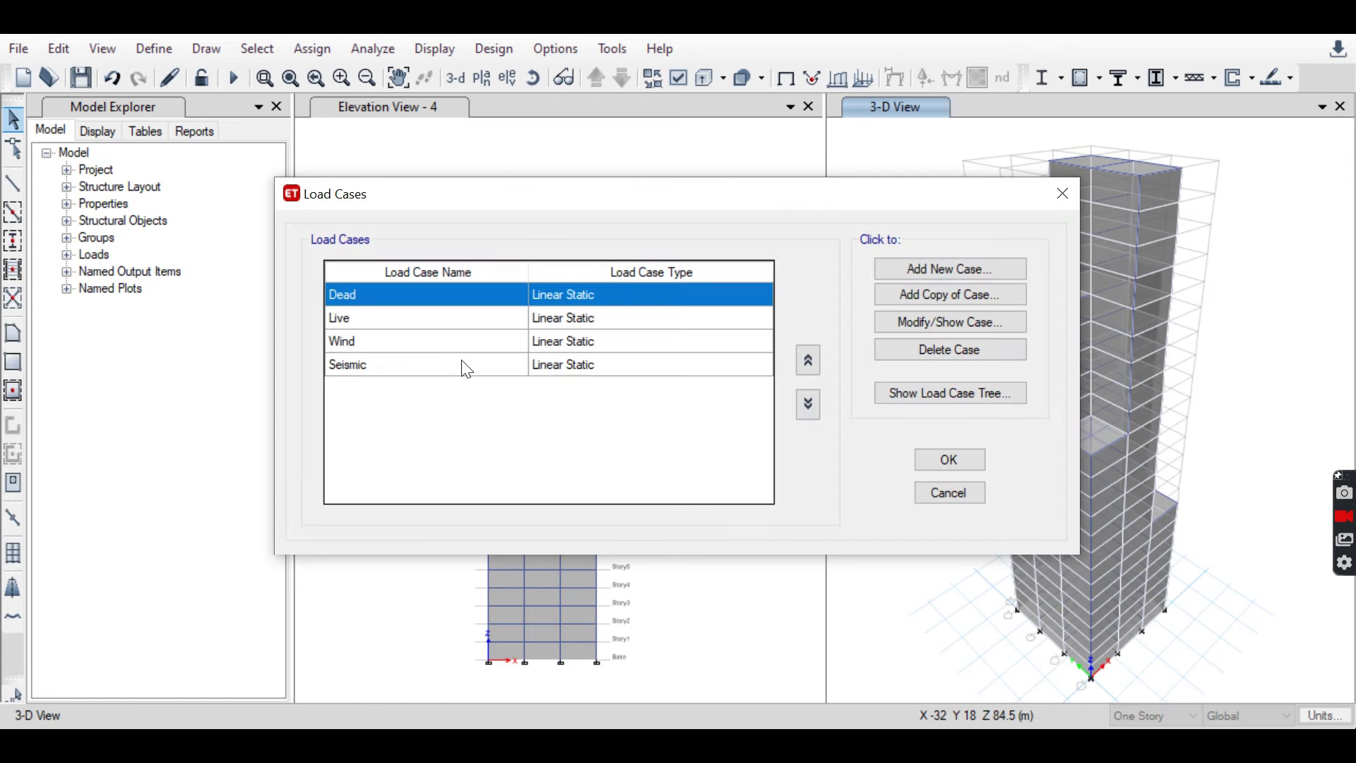
pyautogui.click(895, 273)
pyautogui.write('Re')
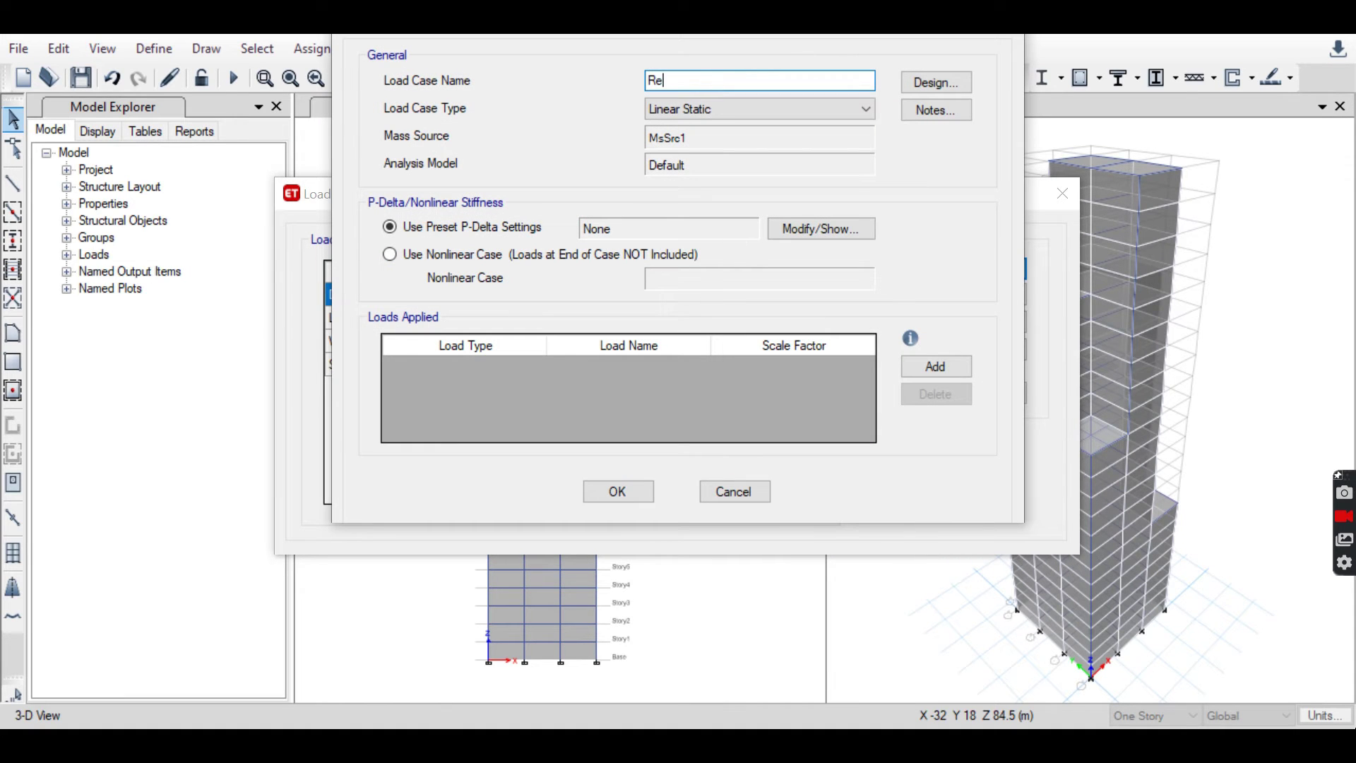
pyautogui.write('sponse SPectrum')
pyautogui.click(713, 80)
pyautogui.press('BackSpace')
pyautogui.write('p')
pyautogui.click(693, 108)
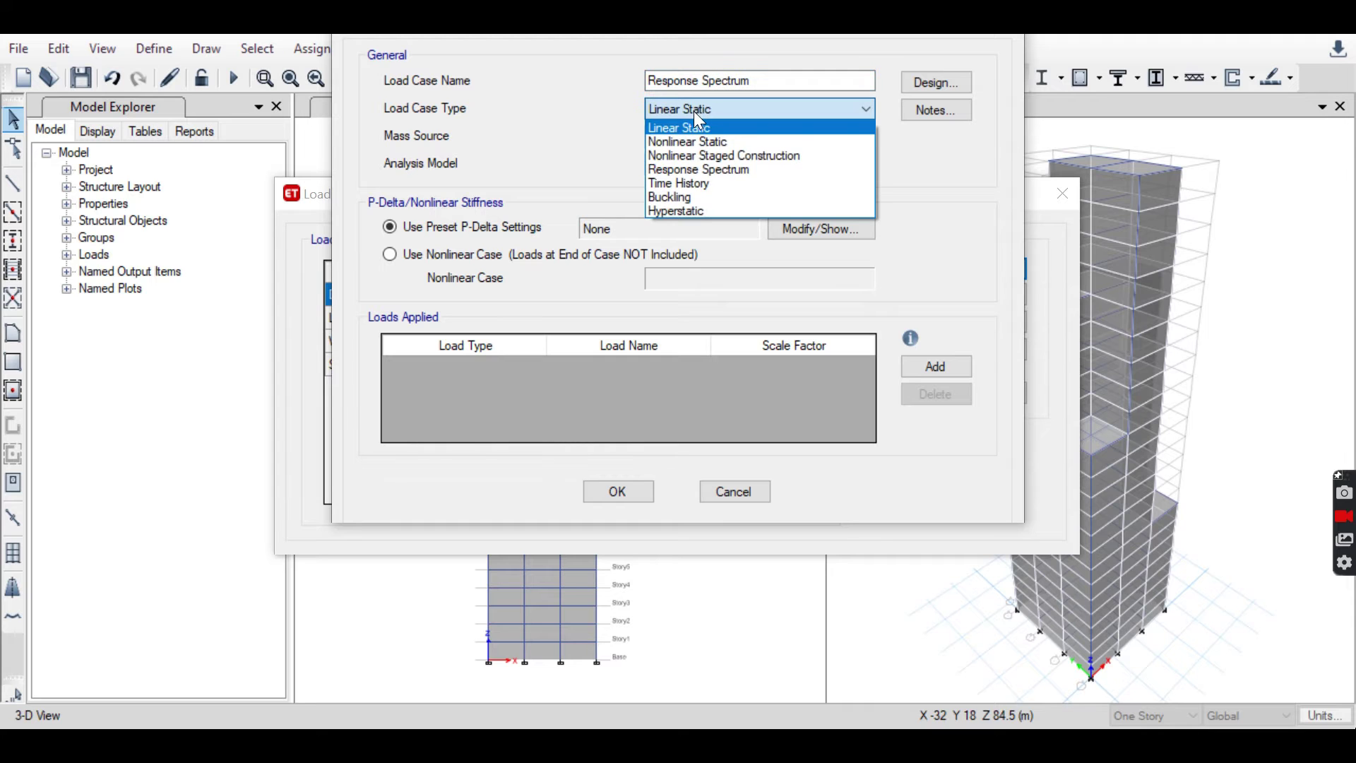
pyautogui.click(696, 167)
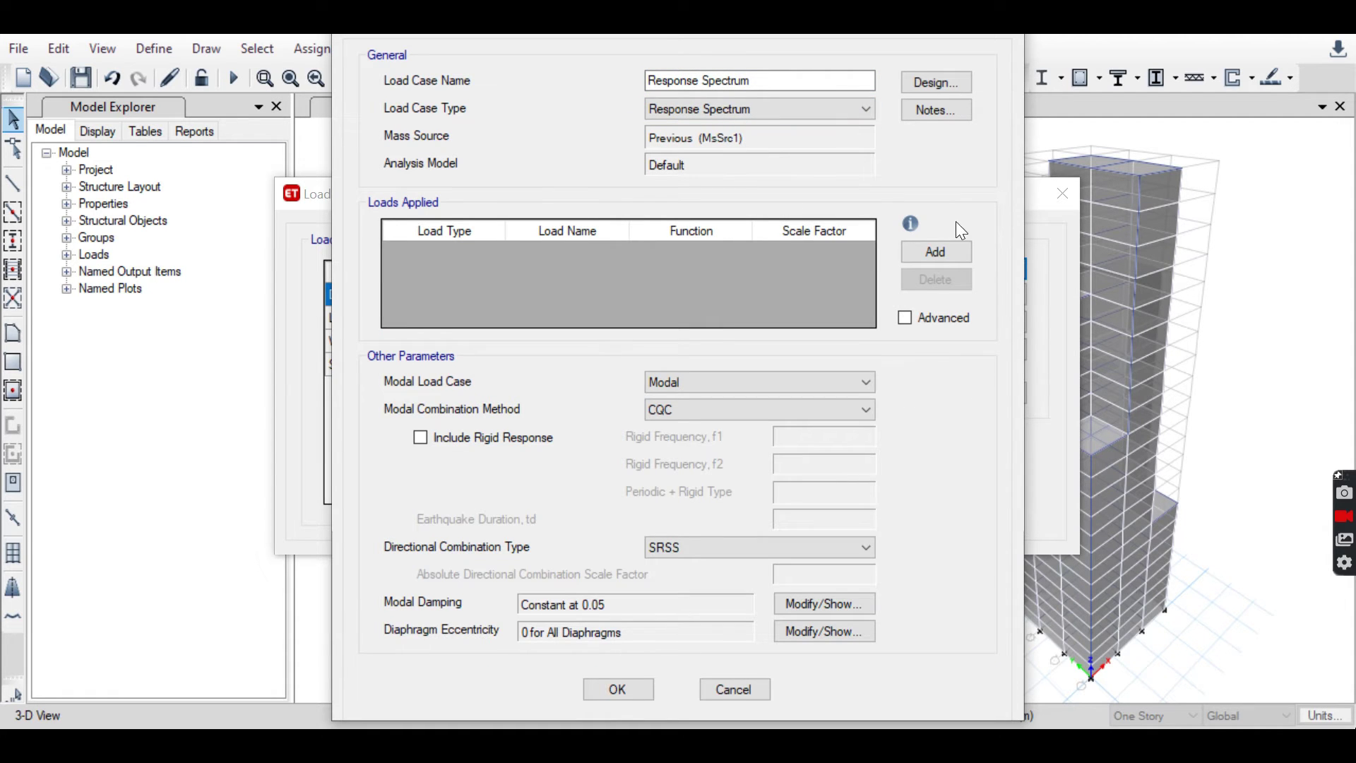
# - Apply a U1 acceleration load to the case using the Response Spectrum function with a scale factor of 1633.5
pyautogui.click(936, 251)
pyautogui.click(489, 249)
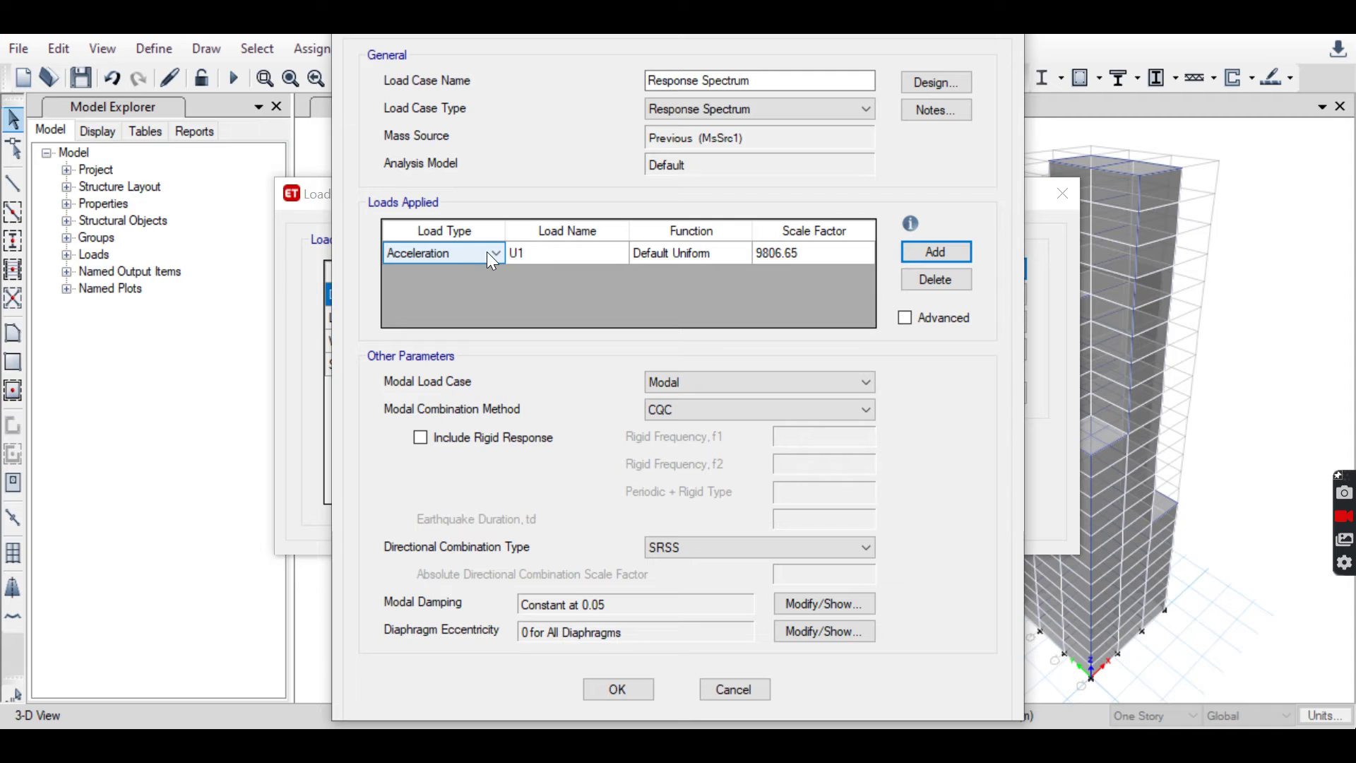
pyautogui.click(700, 254)
pyautogui.click(702, 253)
pyautogui.click(674, 297)
pyautogui.click(812, 253)
pyautogui.write('16')
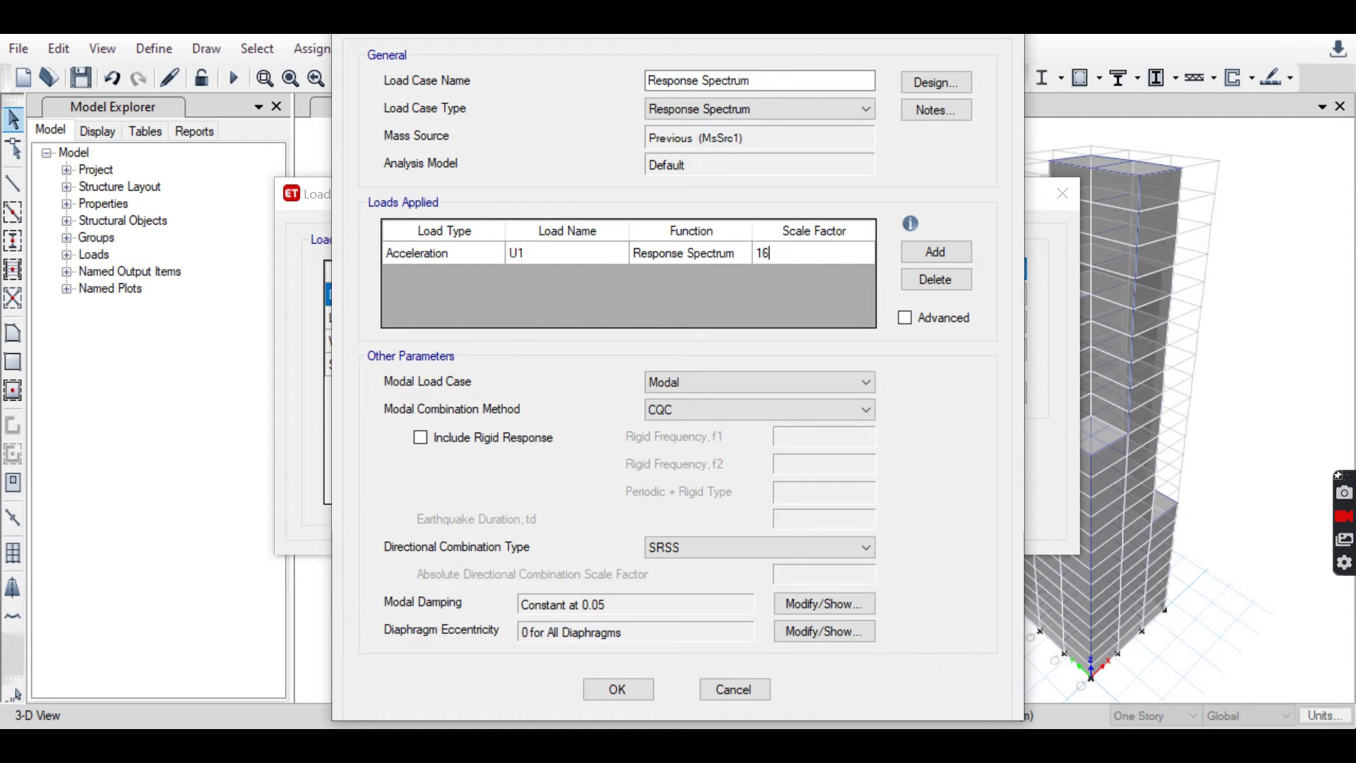
pyautogui.write('33.5')
# - Add a U2 acceleration load using the Response Spectrum function with scale factor 1633.5, and accept the load case
pyautogui.click(926, 252)
pyautogui.click(608, 277)
pyautogui.click(579, 309)
pyautogui.click(710, 276)
pyautogui.click(685, 318)
pyautogui.click(821, 275)
pyautogui.write('16')
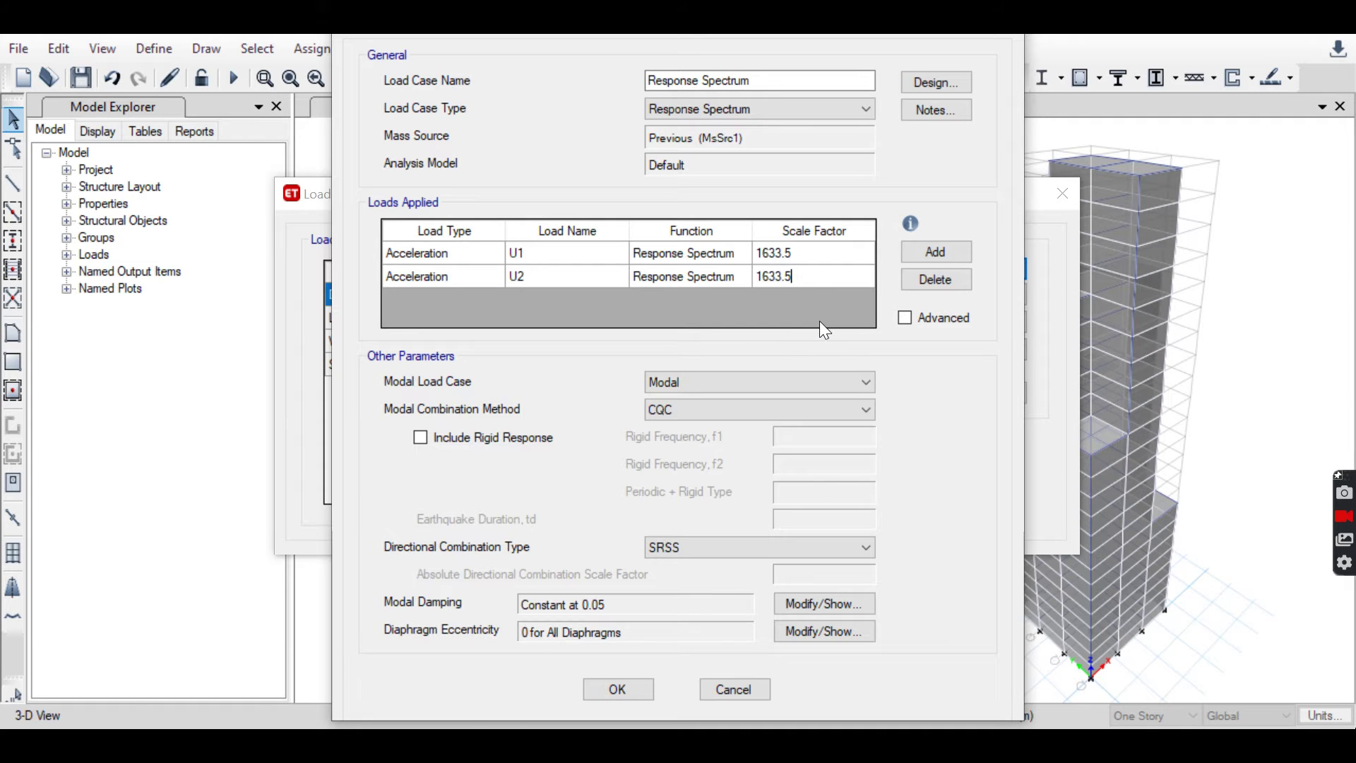
pyautogui.write('33.5')
pyautogui.click(637, 686)
pyautogui.click(950, 457)
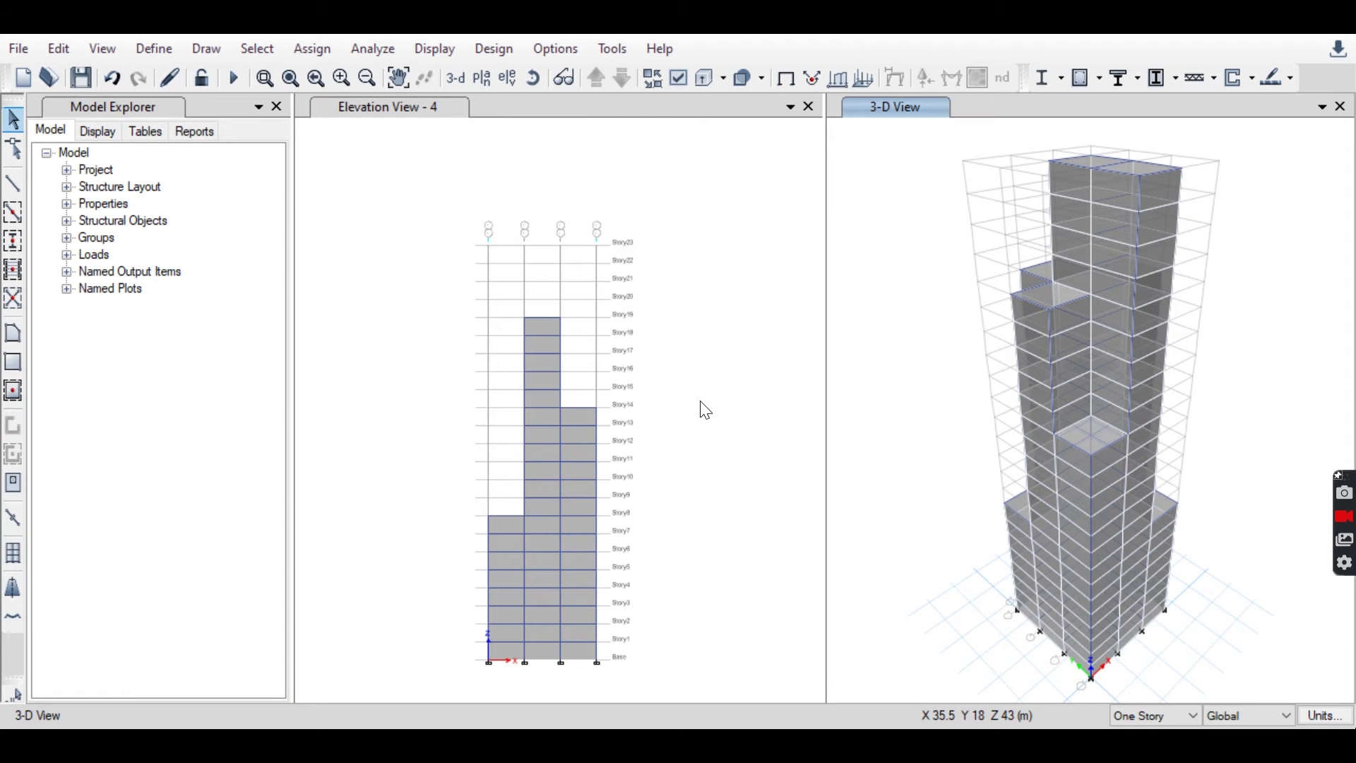
# - Exclude the Dead, Live and Wind cases from the run and analyze the Modal, Seismic and Response Spectrum cases
pyautogui.click(356, 51)
pyautogui.click(452, 138)
pyautogui.click(735, 281)
pyautogui.click(989, 187)
pyautogui.click(738, 257)
pyautogui.click(1010, 187)
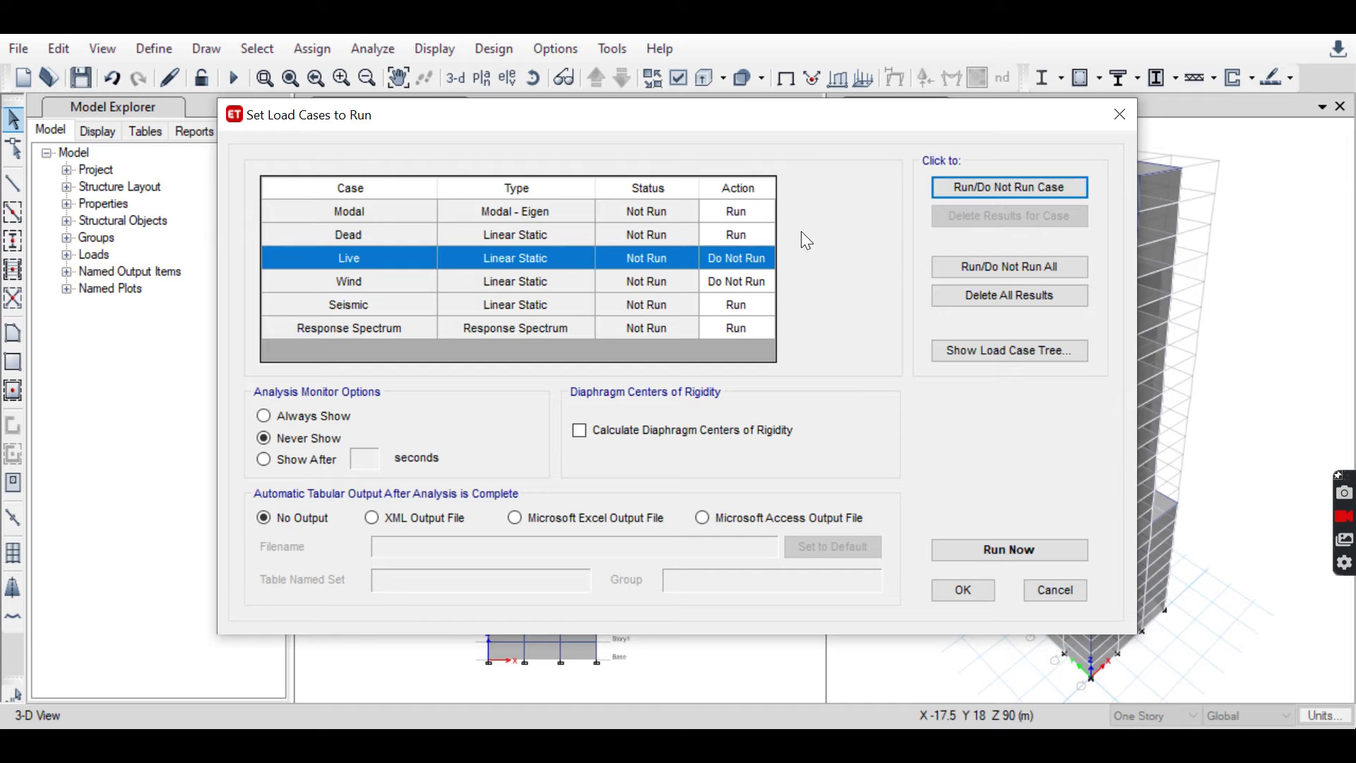
pyautogui.click(738, 234)
pyautogui.click(989, 187)
pyautogui.click(959, 556)
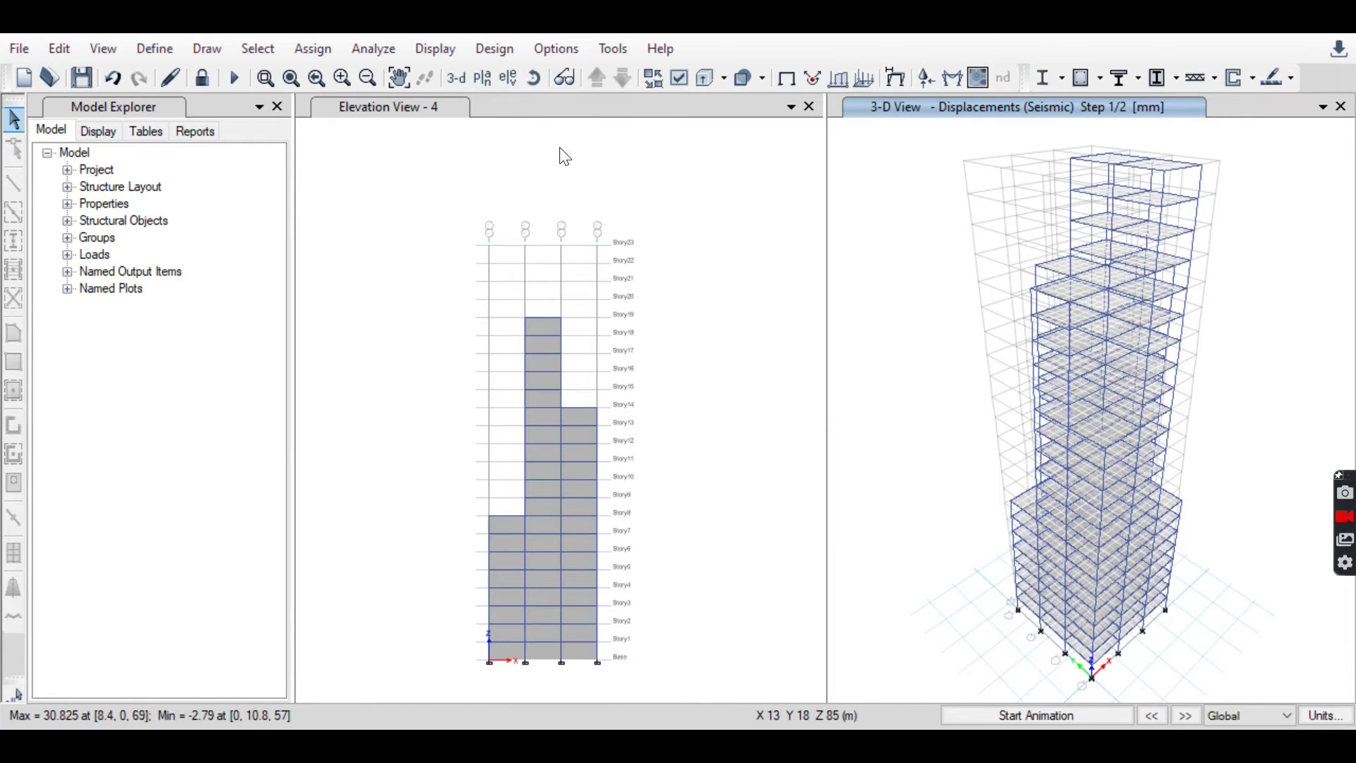
# - Run the concrete frame design check on the analyzed model
pyautogui.click(510, 53)
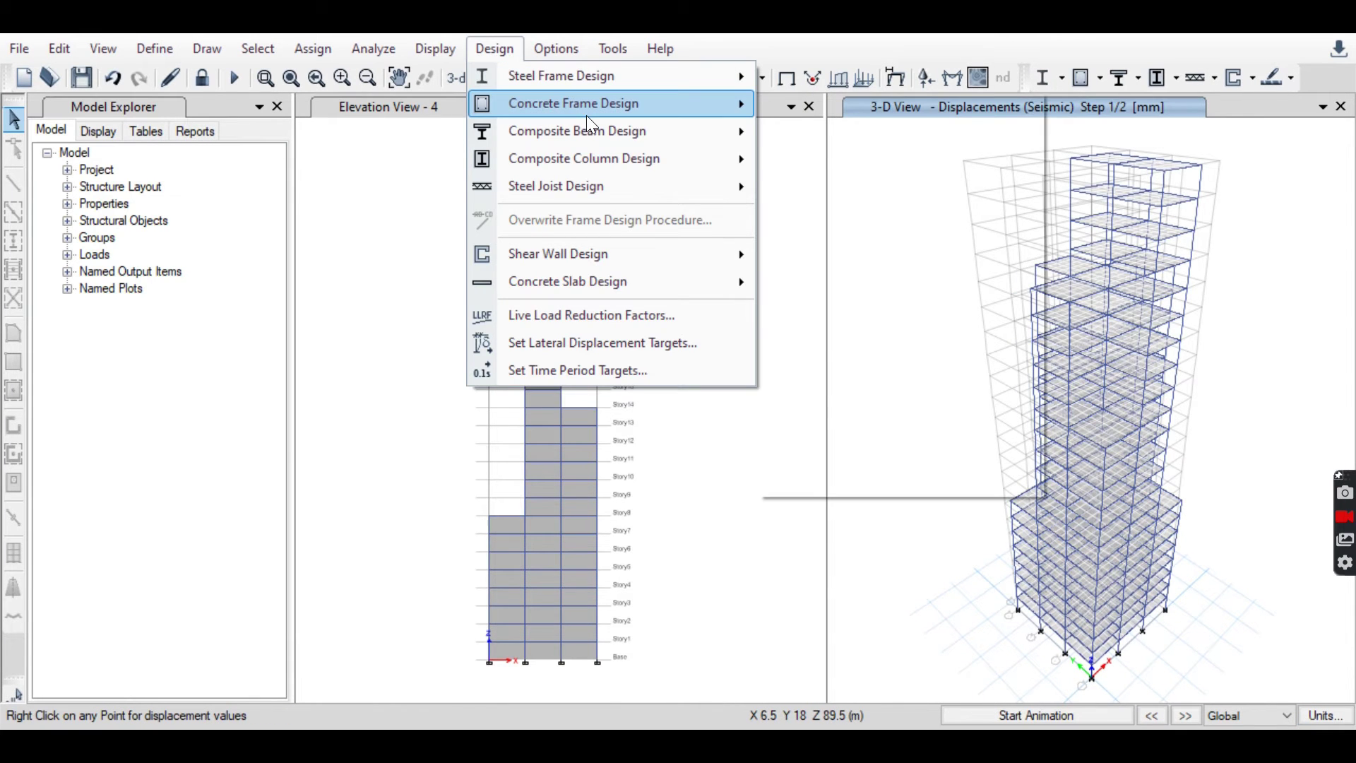
pyautogui.moveTo(586, 106)
pyautogui.click(851, 234)
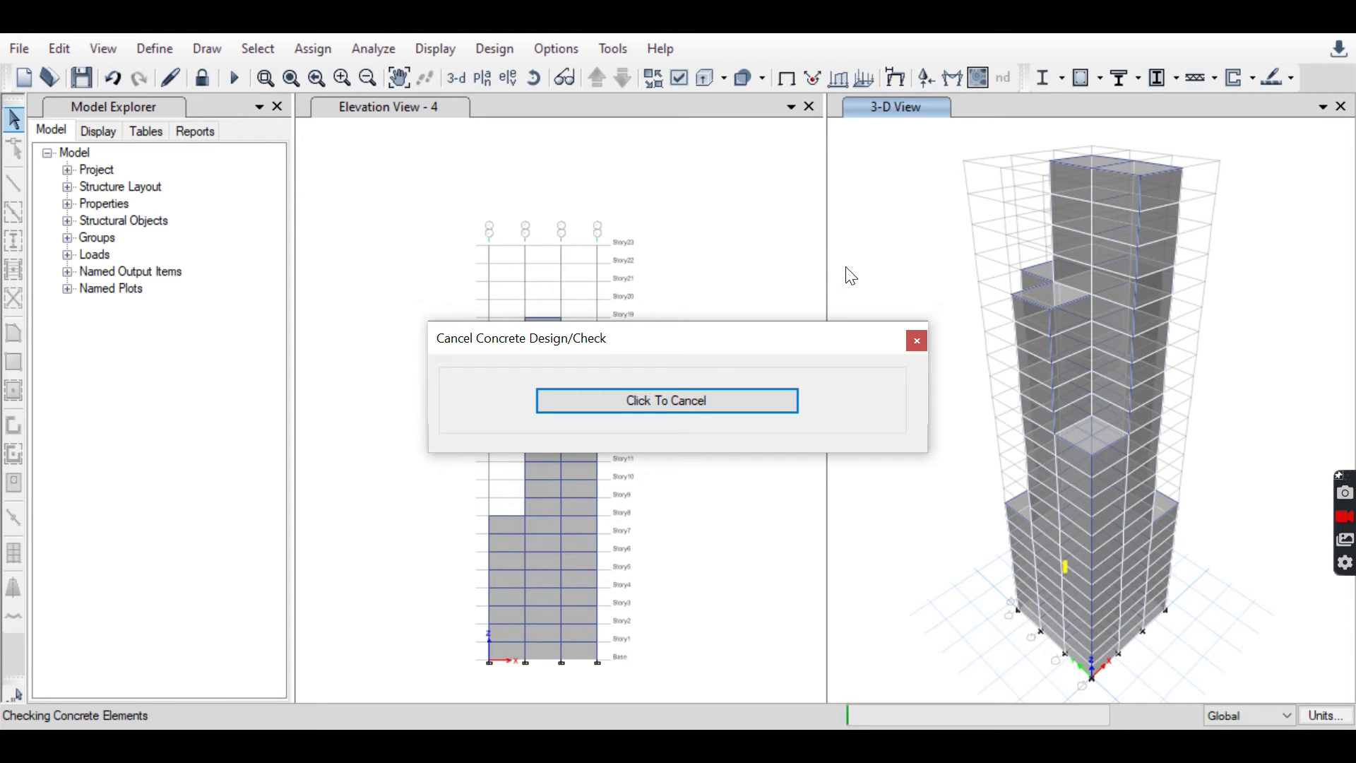
pyautogui.click(760, 454)
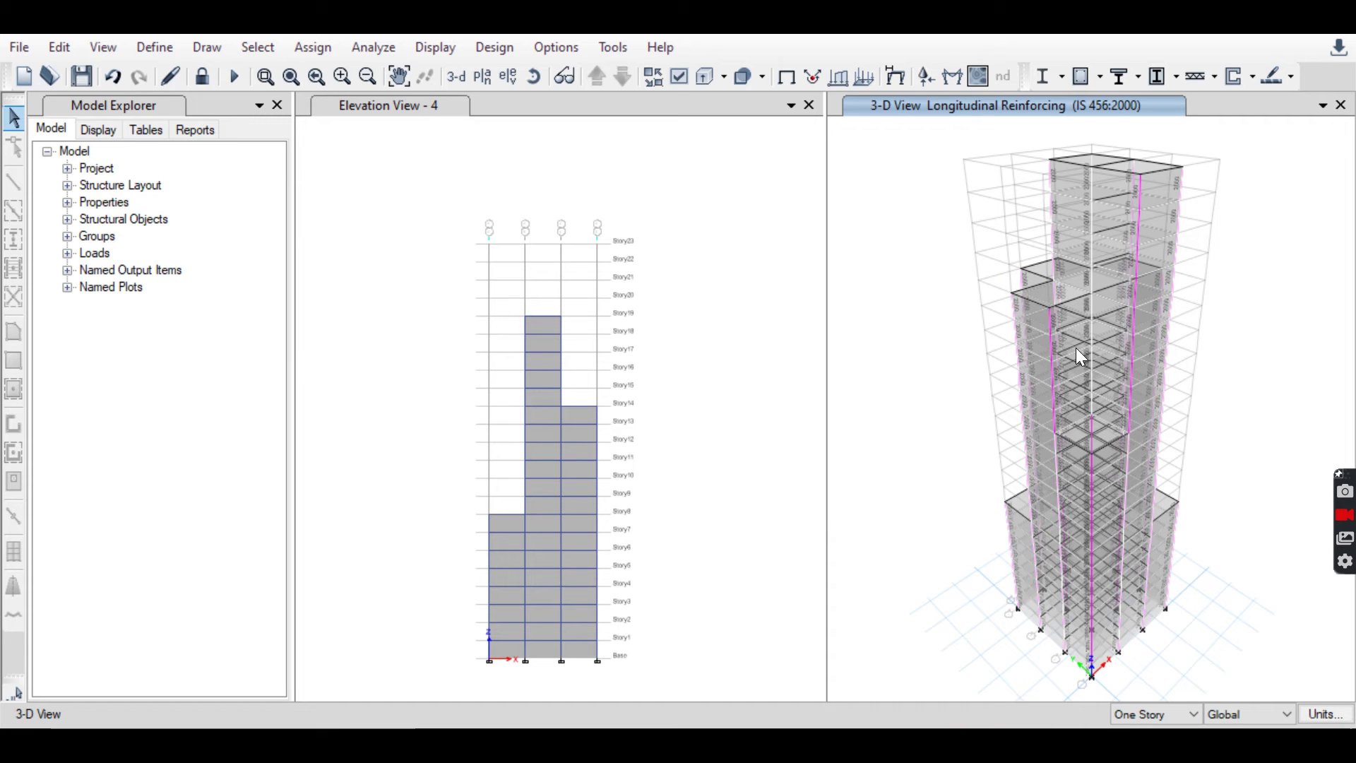
# - Run the verification check on the concrete frame design results
pyautogui.click(484, 75)
pyautogui.click(678, 627)
pyautogui.click(472, 54)
pyautogui.moveTo(544, 110)
pyautogui.click(900, 417)
pyautogui.click(798, 456)
# - Unlock the model by accepting deletion of the results, and review the Seismic load pattern's IS1893 2002 lateral load settings
pyautogui.click(202, 76)
pyautogui.click(738, 456)
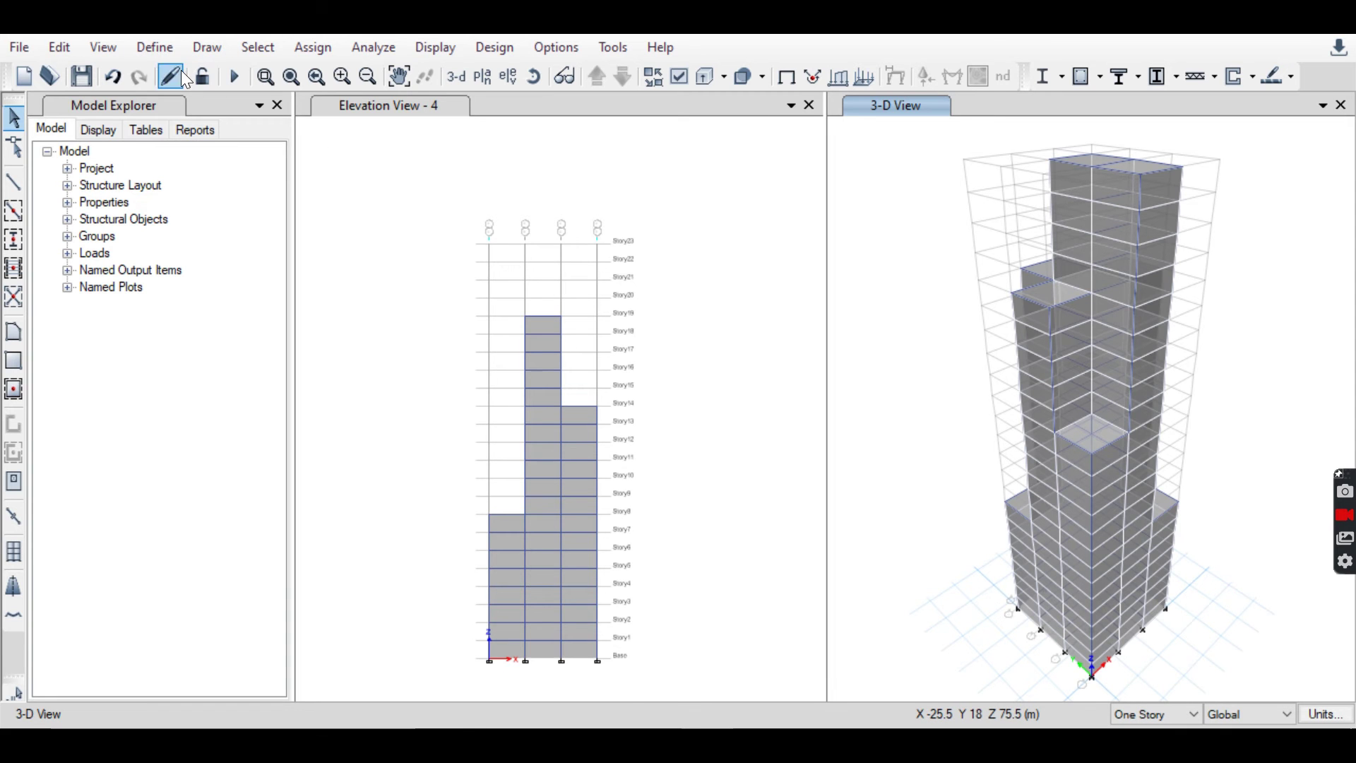
pyautogui.click(169, 54)
pyautogui.click(300, 493)
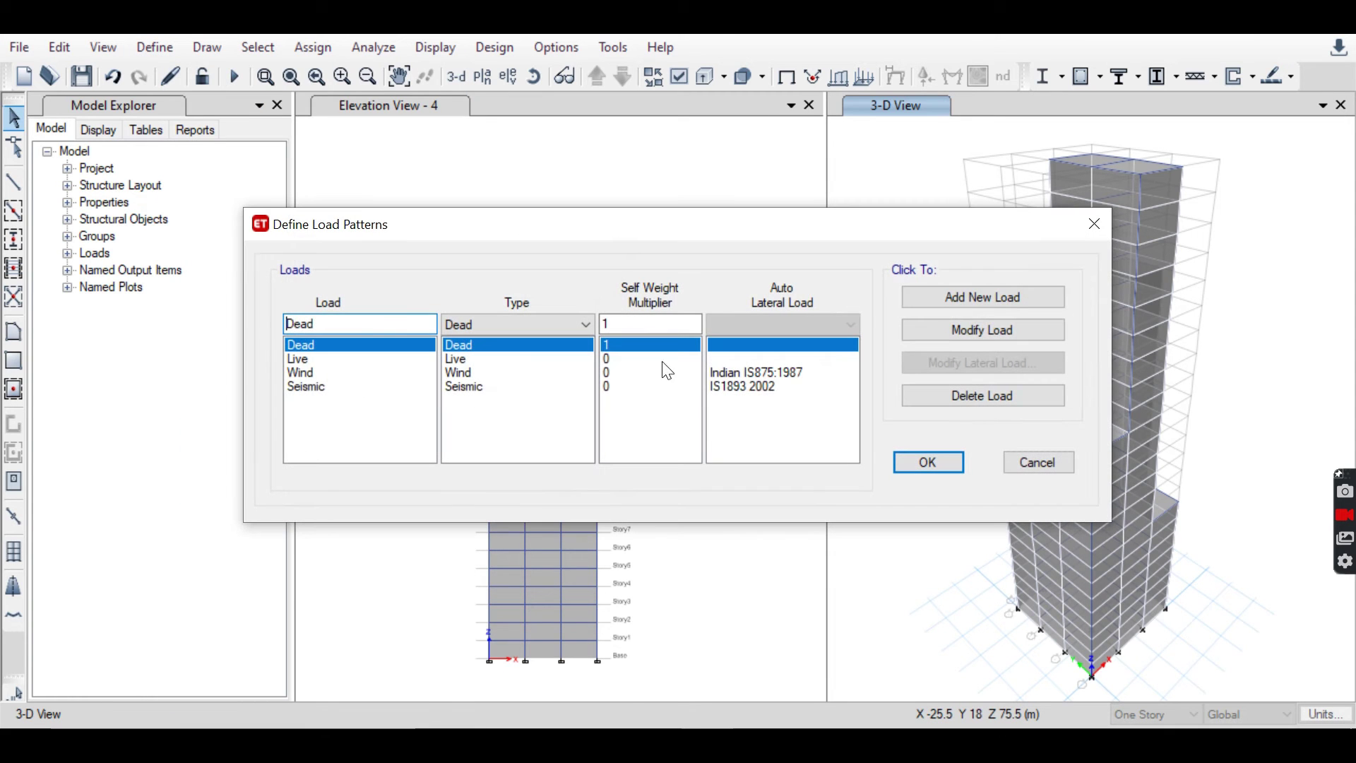
pyautogui.click(927, 467)
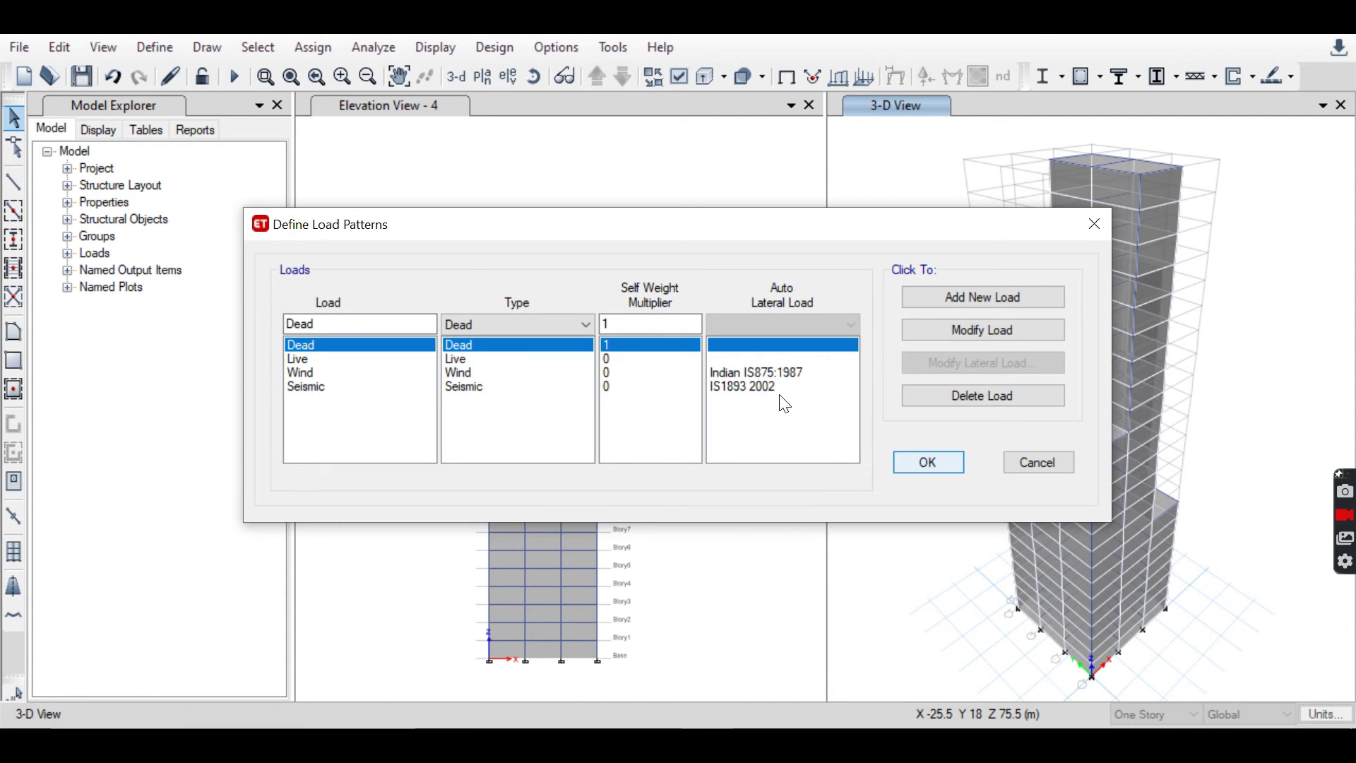
pyautogui.click(145, 49)
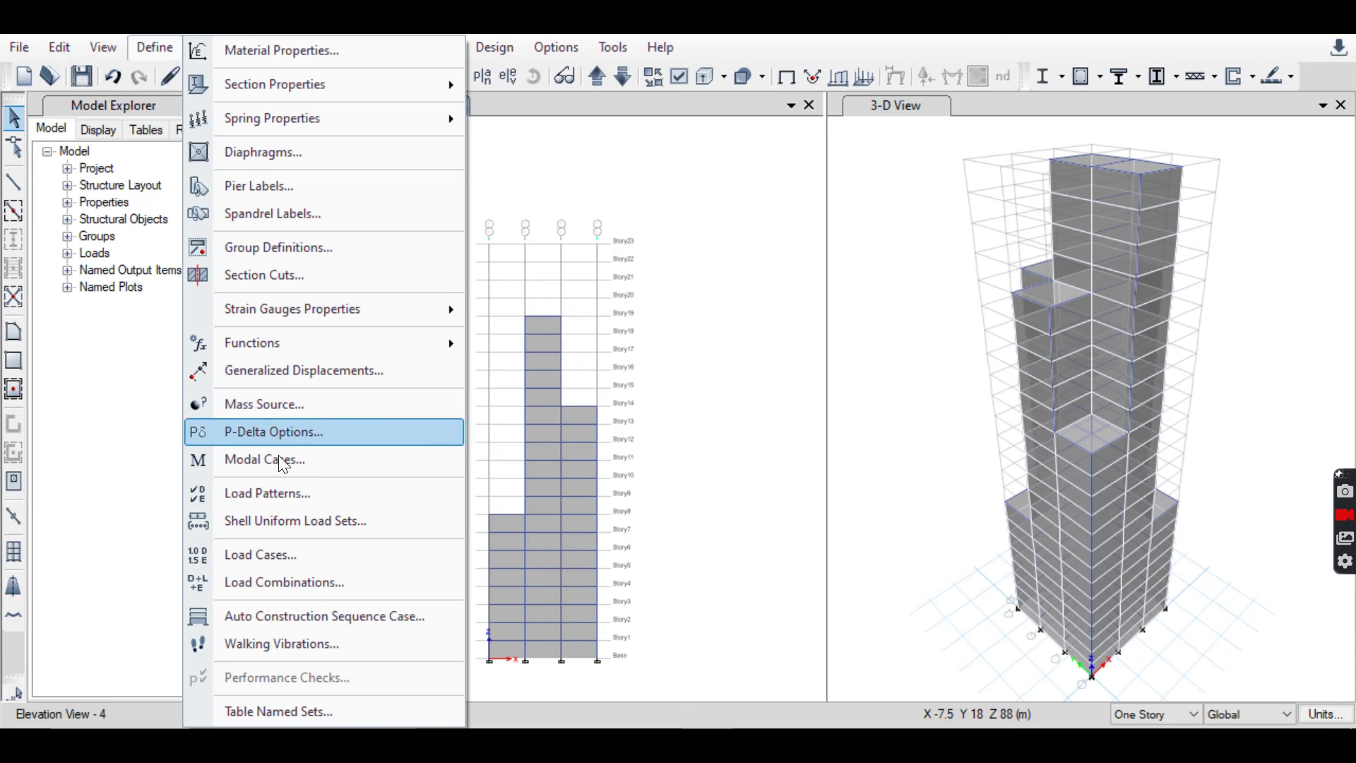
pyautogui.click(297, 493)
pyautogui.click(310, 385)
pyautogui.click(994, 366)
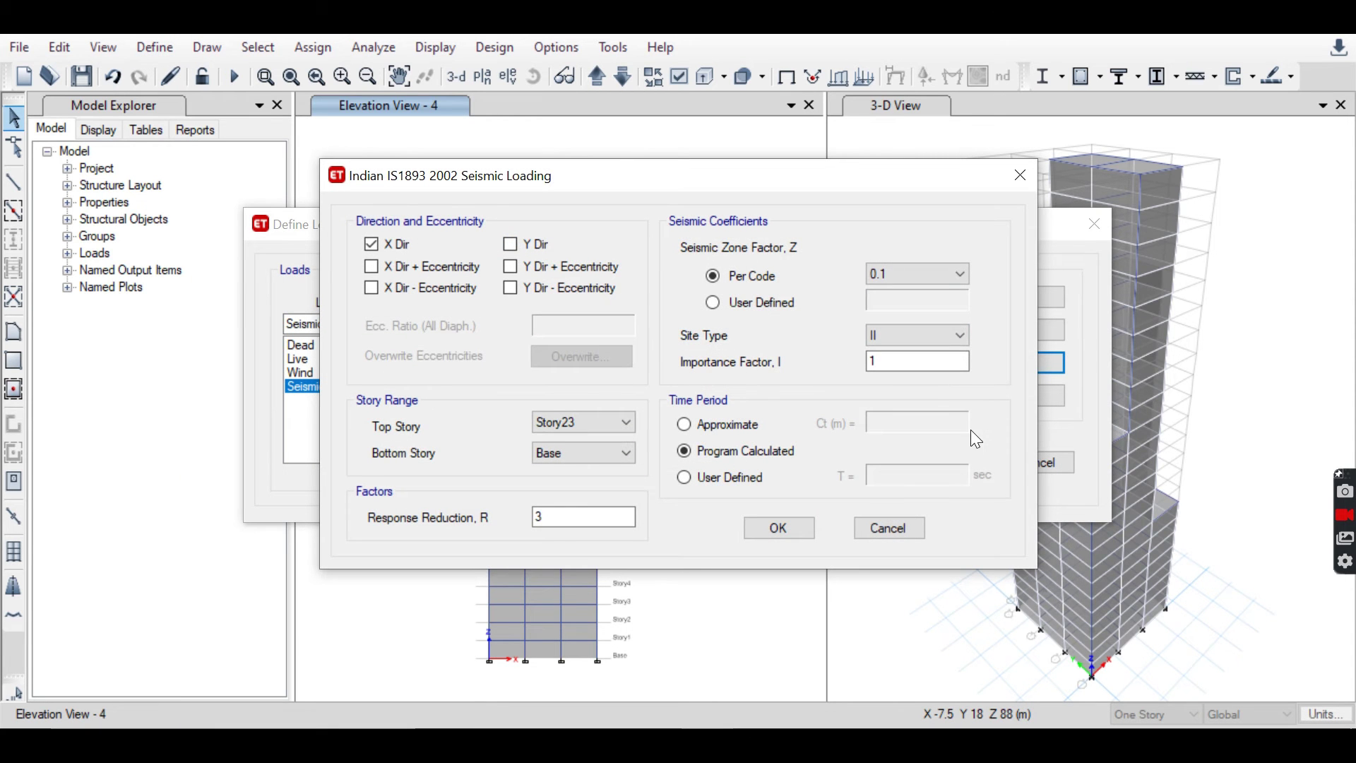
pyautogui.click(779, 529)
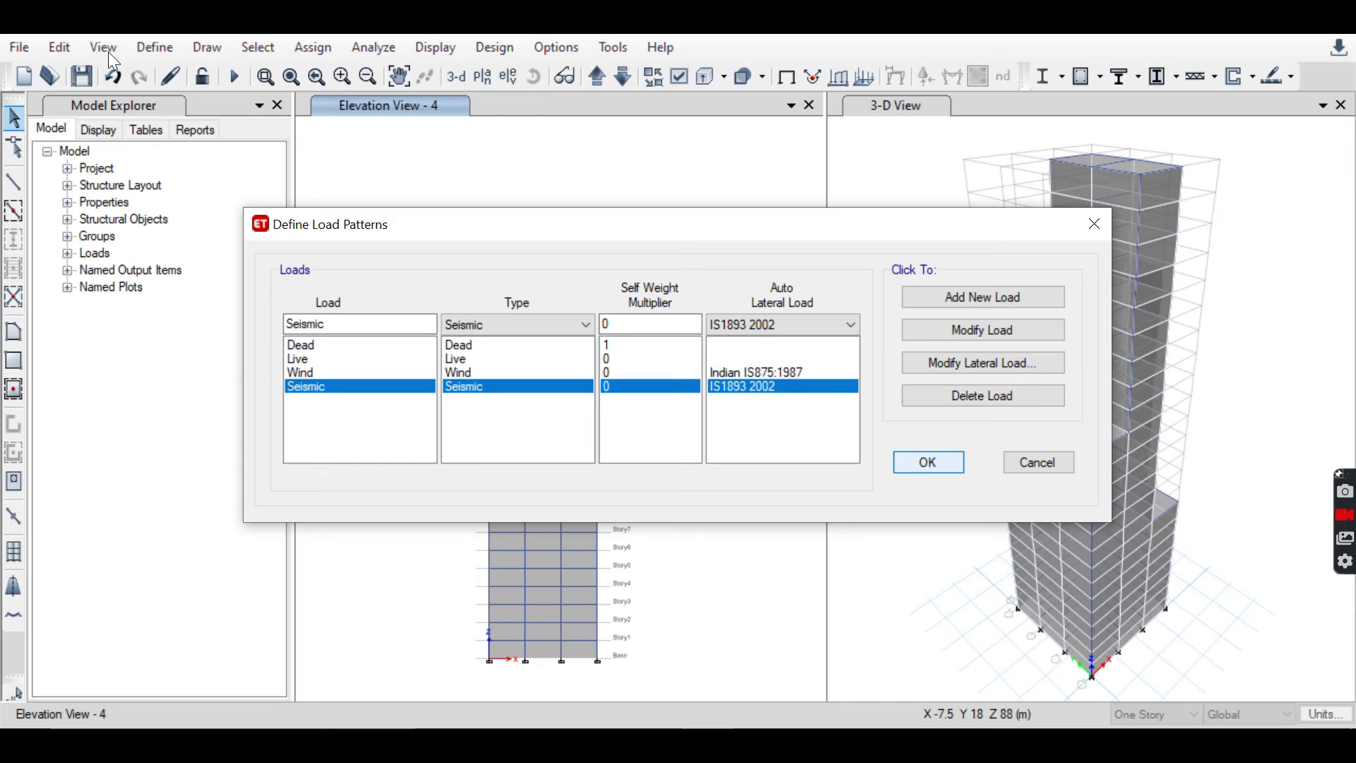
pyautogui.click(931, 459)
# - Add a From File time history function and load its data from example-time-history-data.dat
pyautogui.click(145, 46)
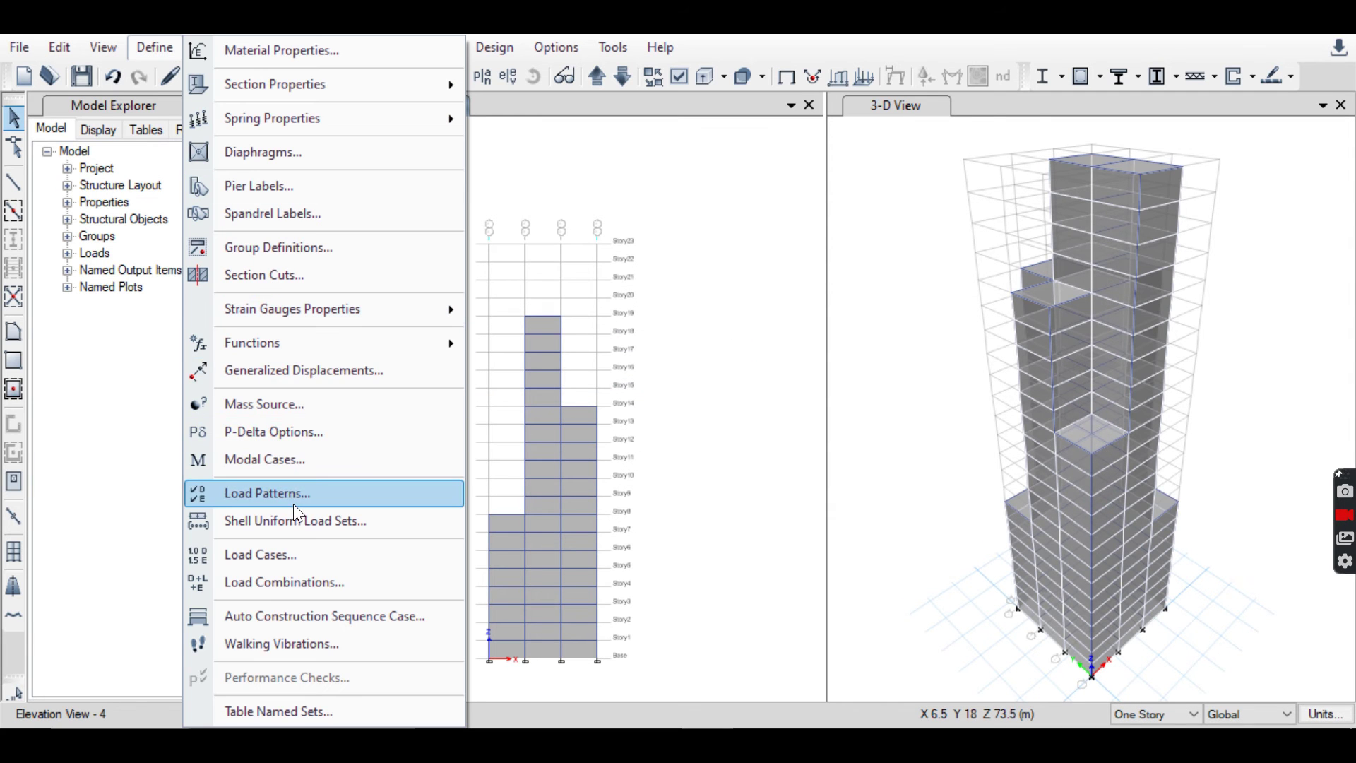
pyautogui.moveTo(340, 343)
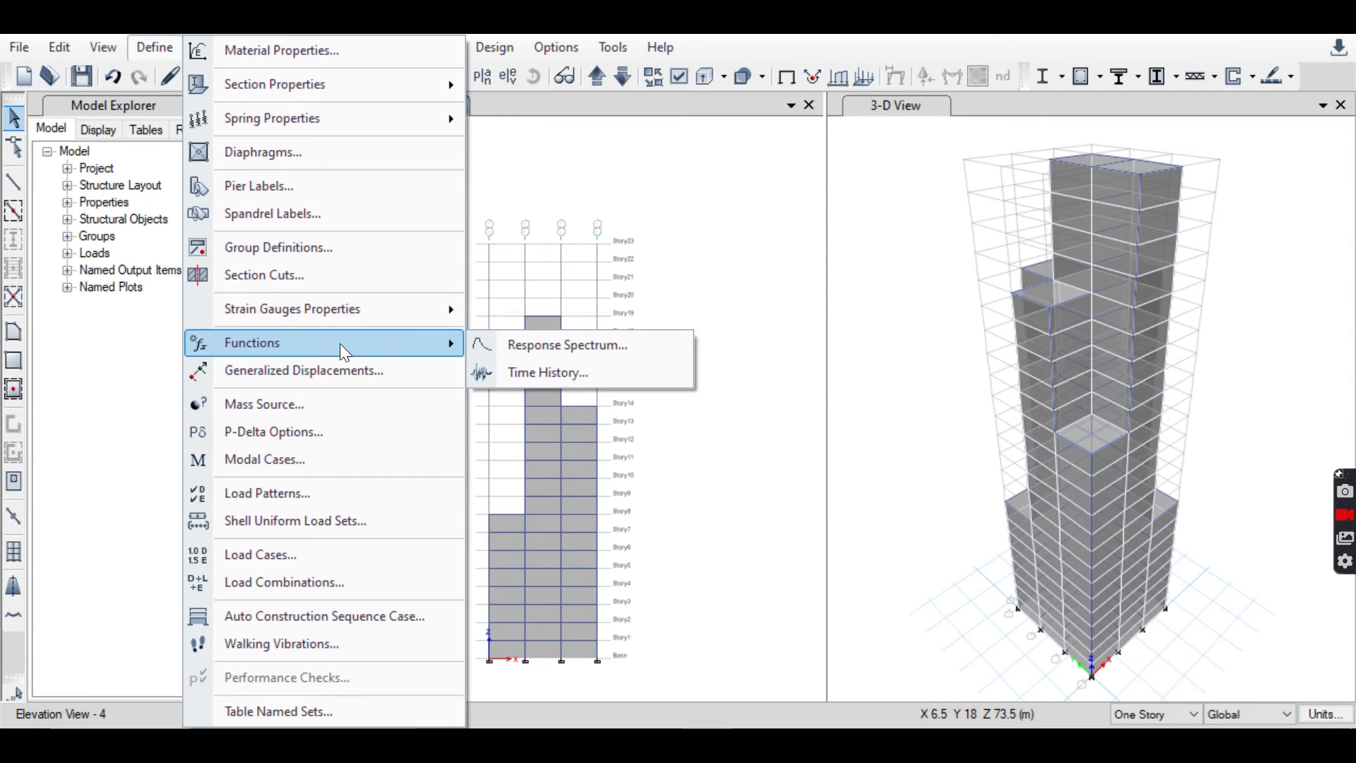
pyautogui.click(549, 372)
pyautogui.click(756, 260)
pyautogui.click(762, 277)
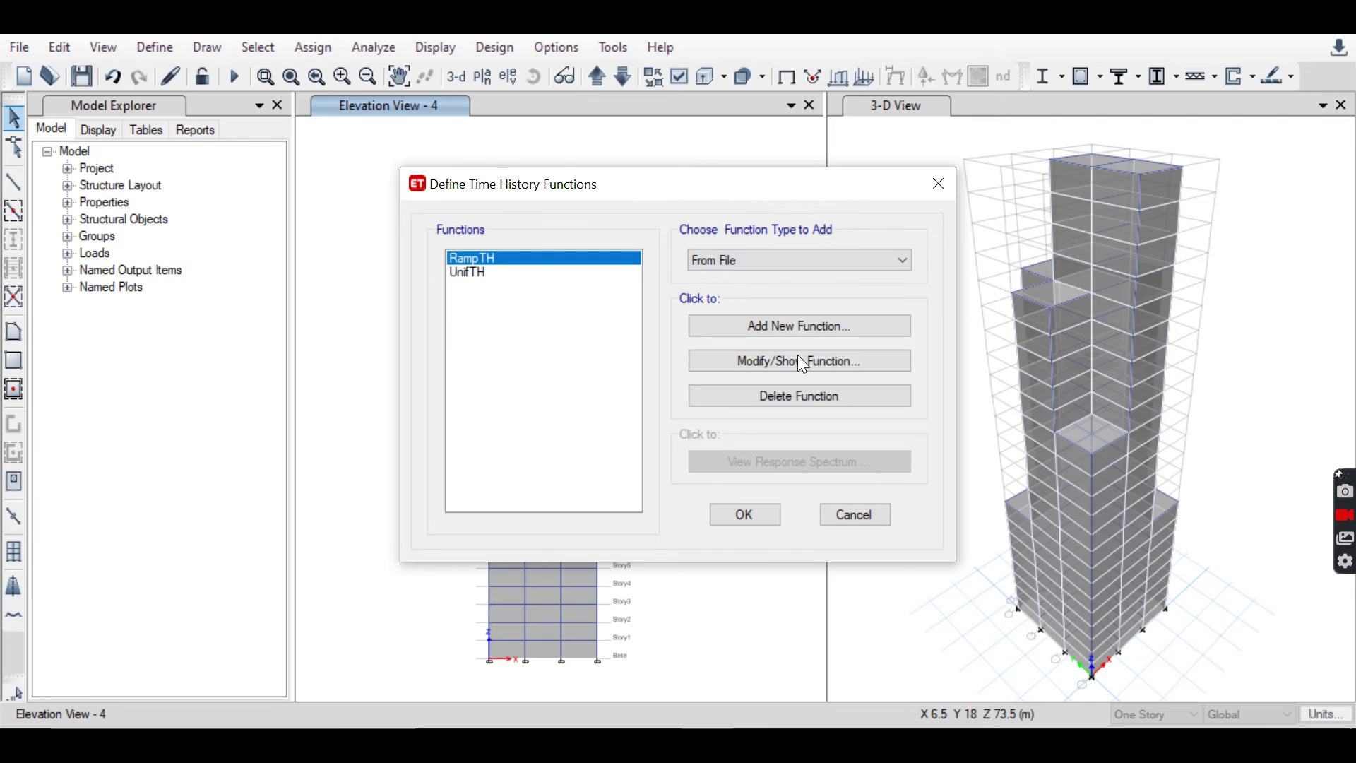
pyautogui.click(810, 328)
pyautogui.write('Time History')
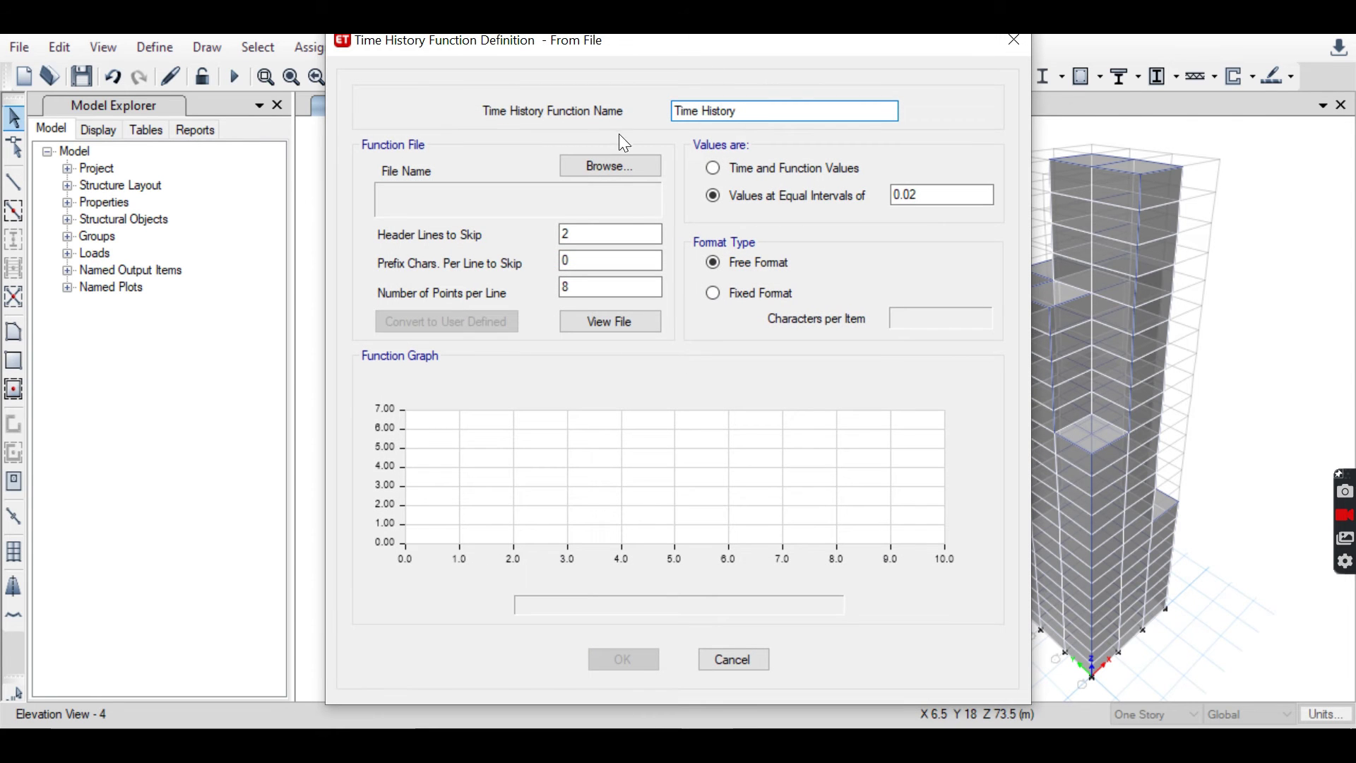
pyautogui.press('Tab')
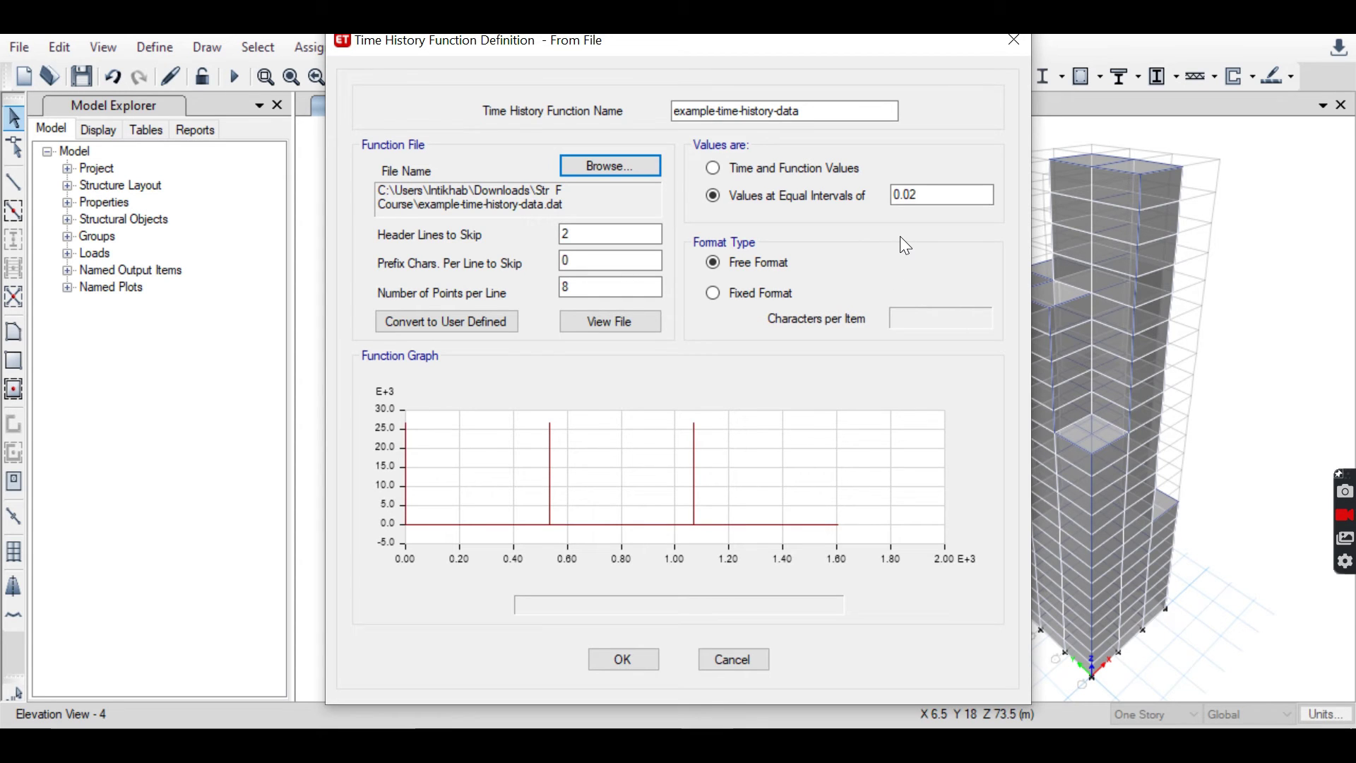
# - Set the time history function to fixed format with 1 point per line, view its data file, and accept the function
pyautogui.click(788, 293)
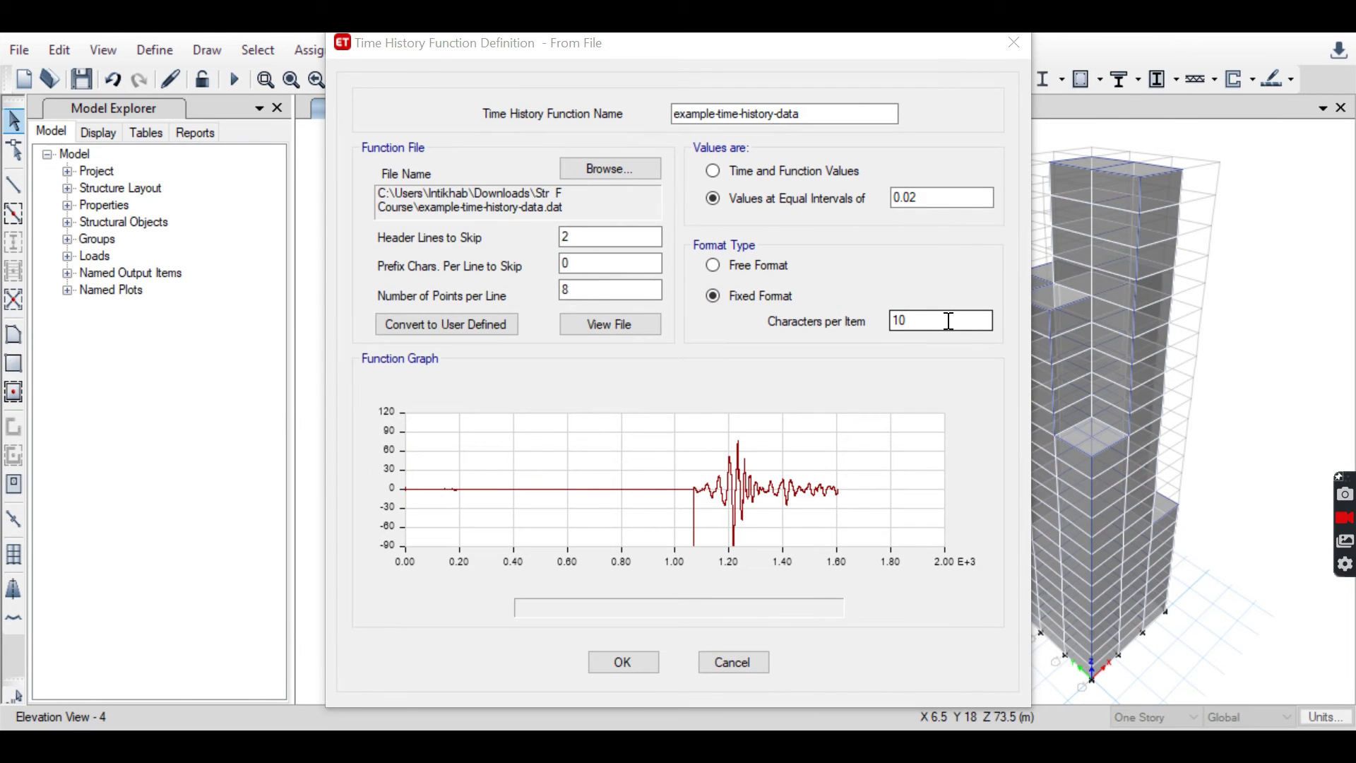
pyautogui.moveTo(596, 297); pyautogui.dragTo(503, 300)
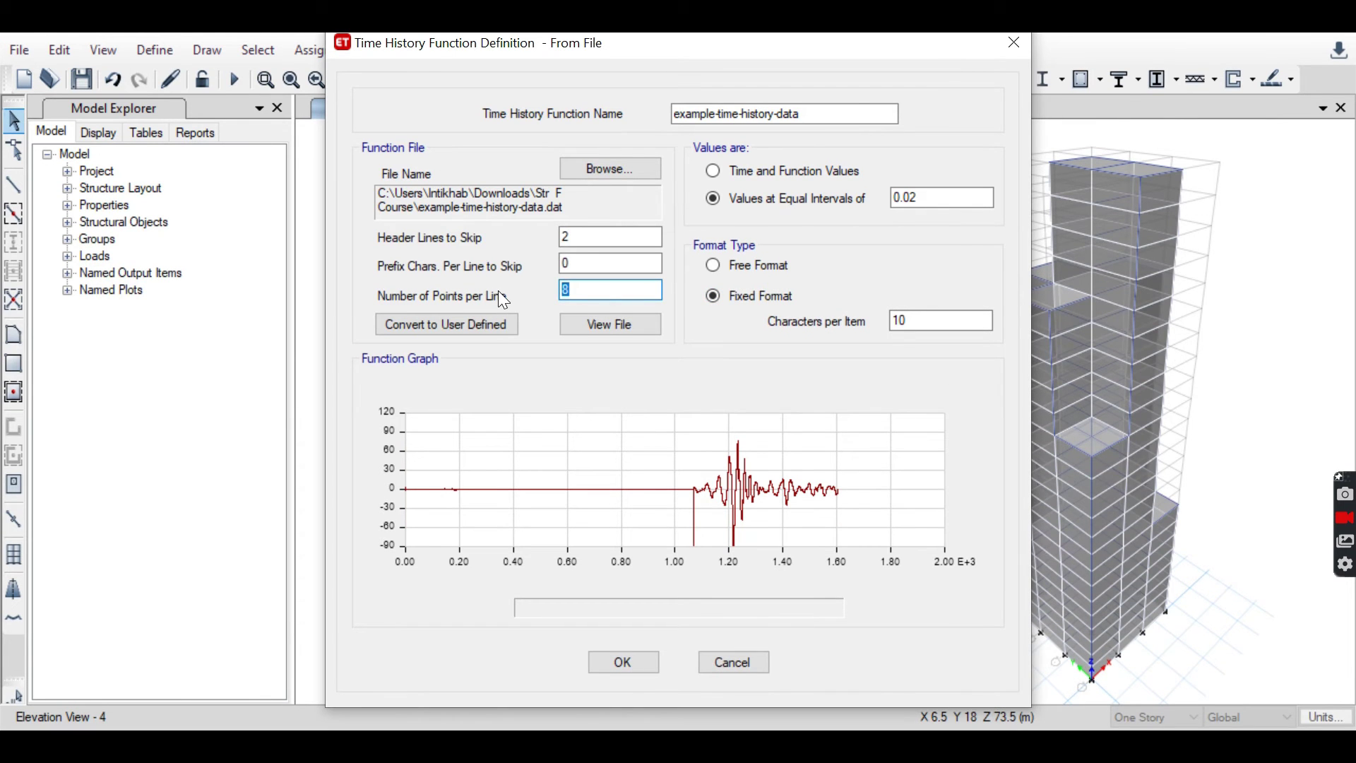
pyautogui.write('1')
pyautogui.click(605, 328)
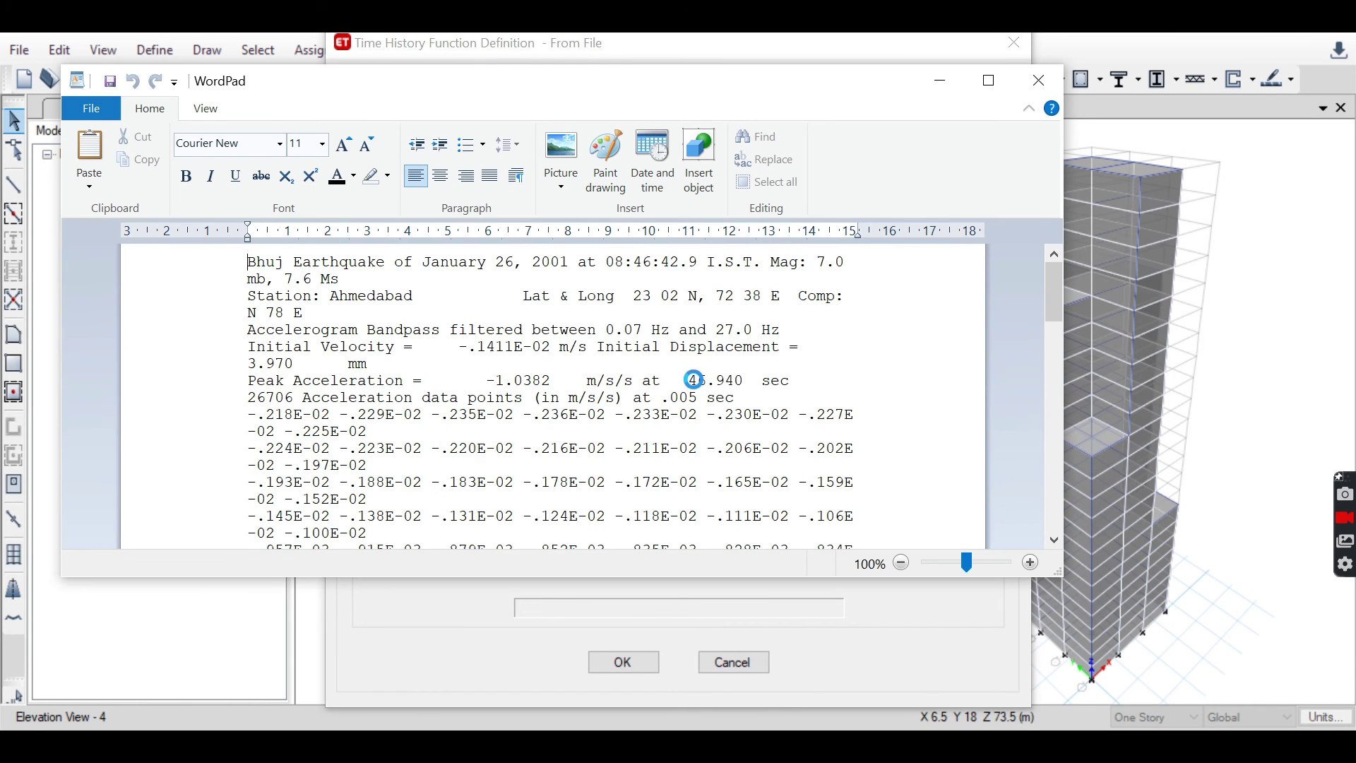
pyautogui.click(1040, 80)
pyautogui.click(642, 660)
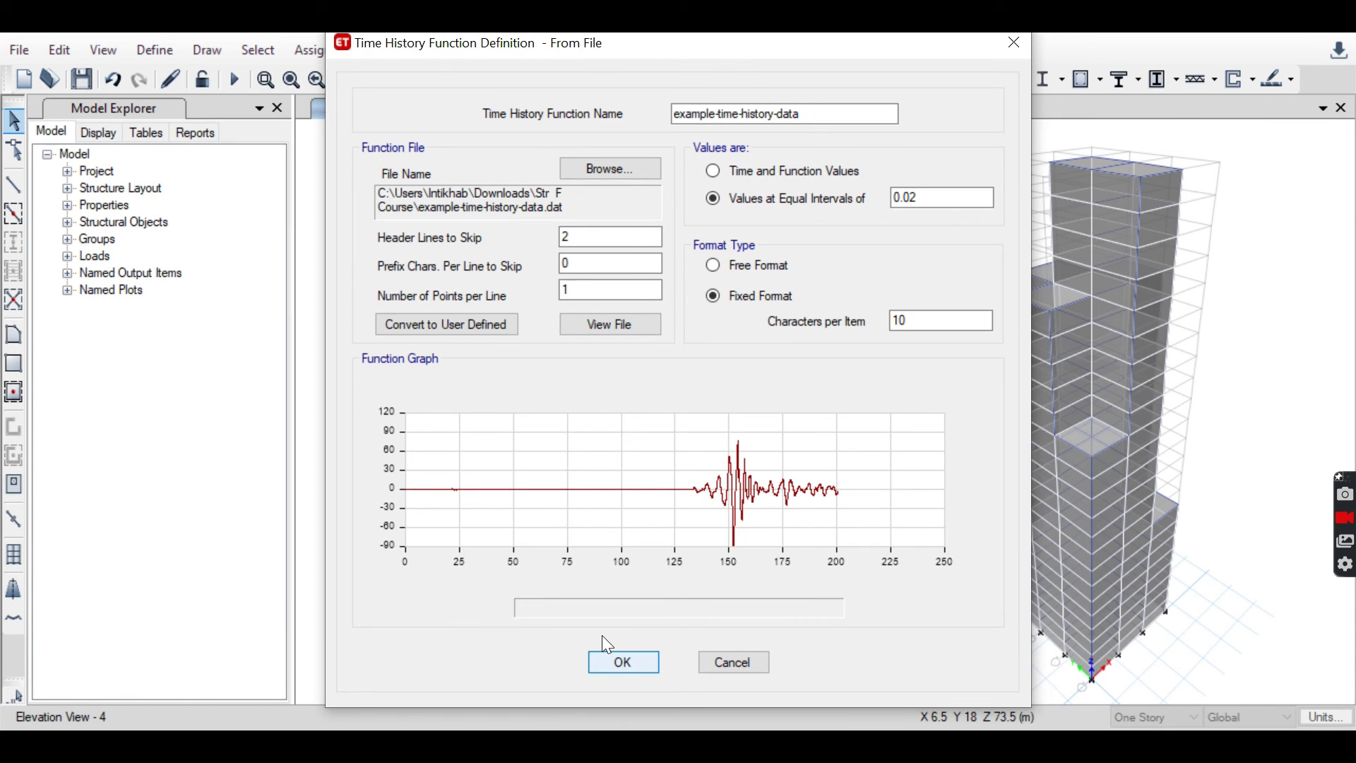
pyautogui.press('Return')
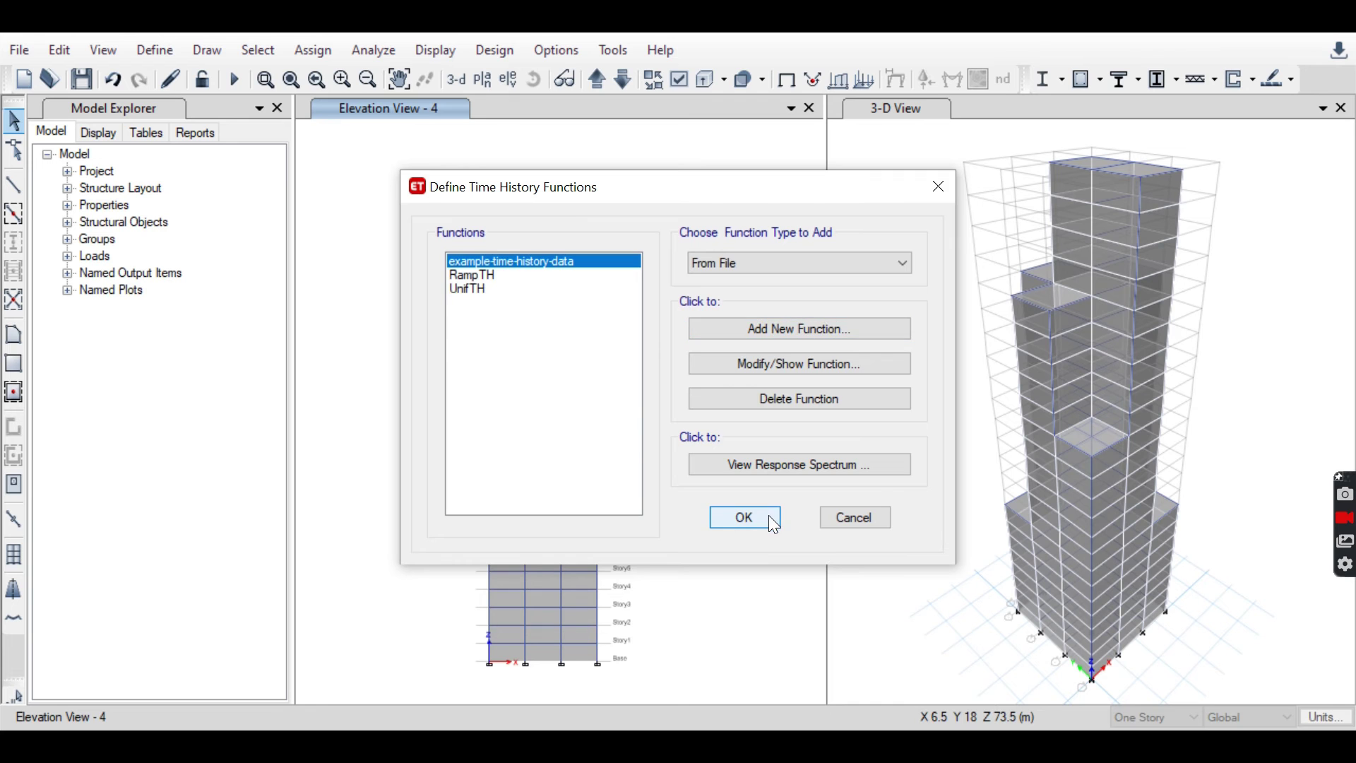
pyautogui.click(774, 525)
# - Add a new load case named Time History with the load case type Time History
pyautogui.click(157, 51)
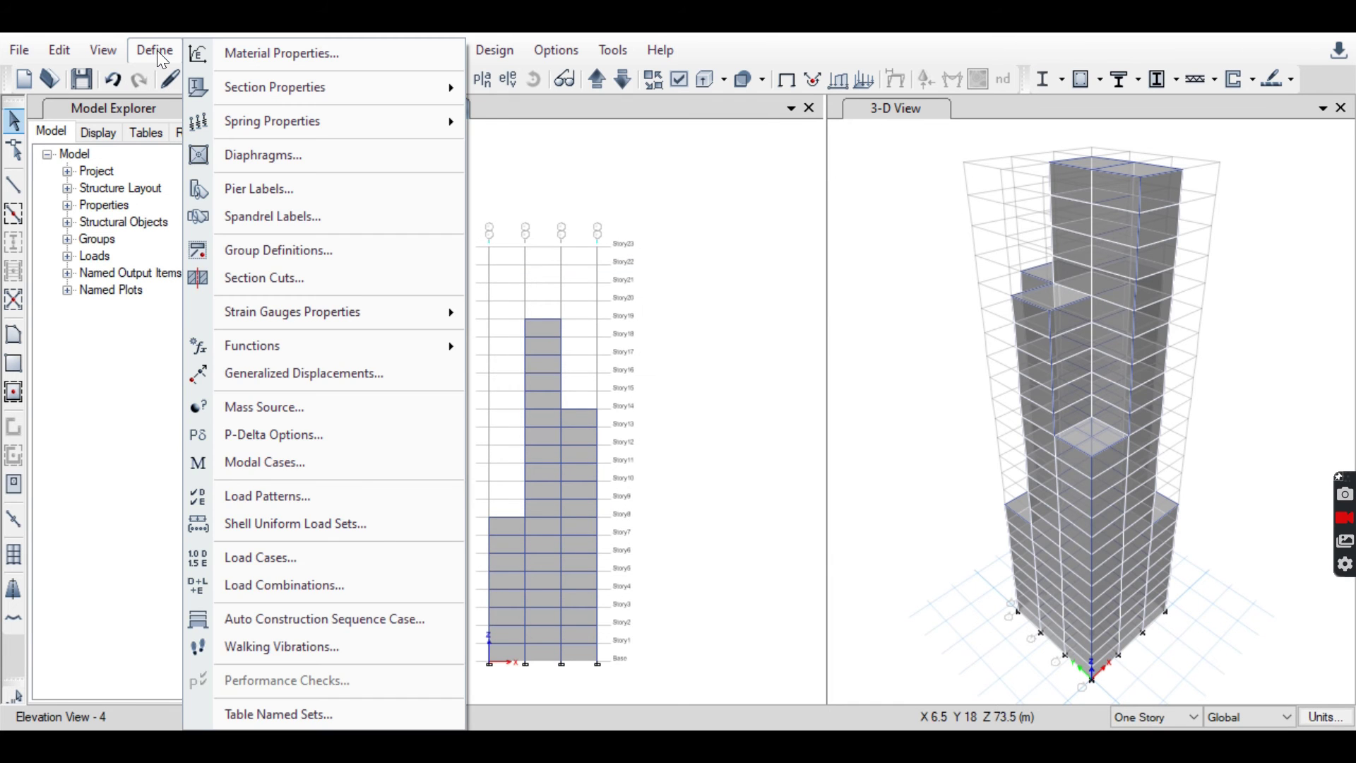
pyautogui.click(260, 557)
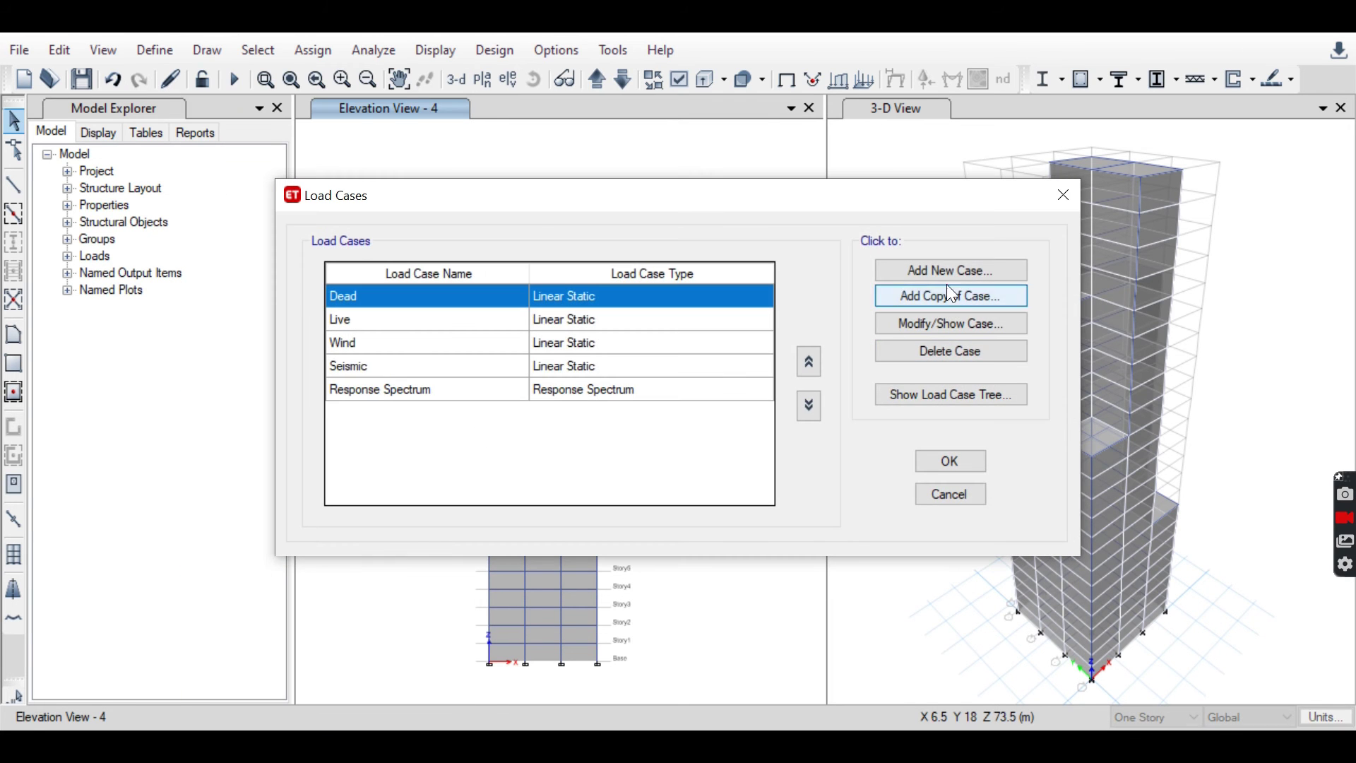
pyautogui.write('Time Histo')
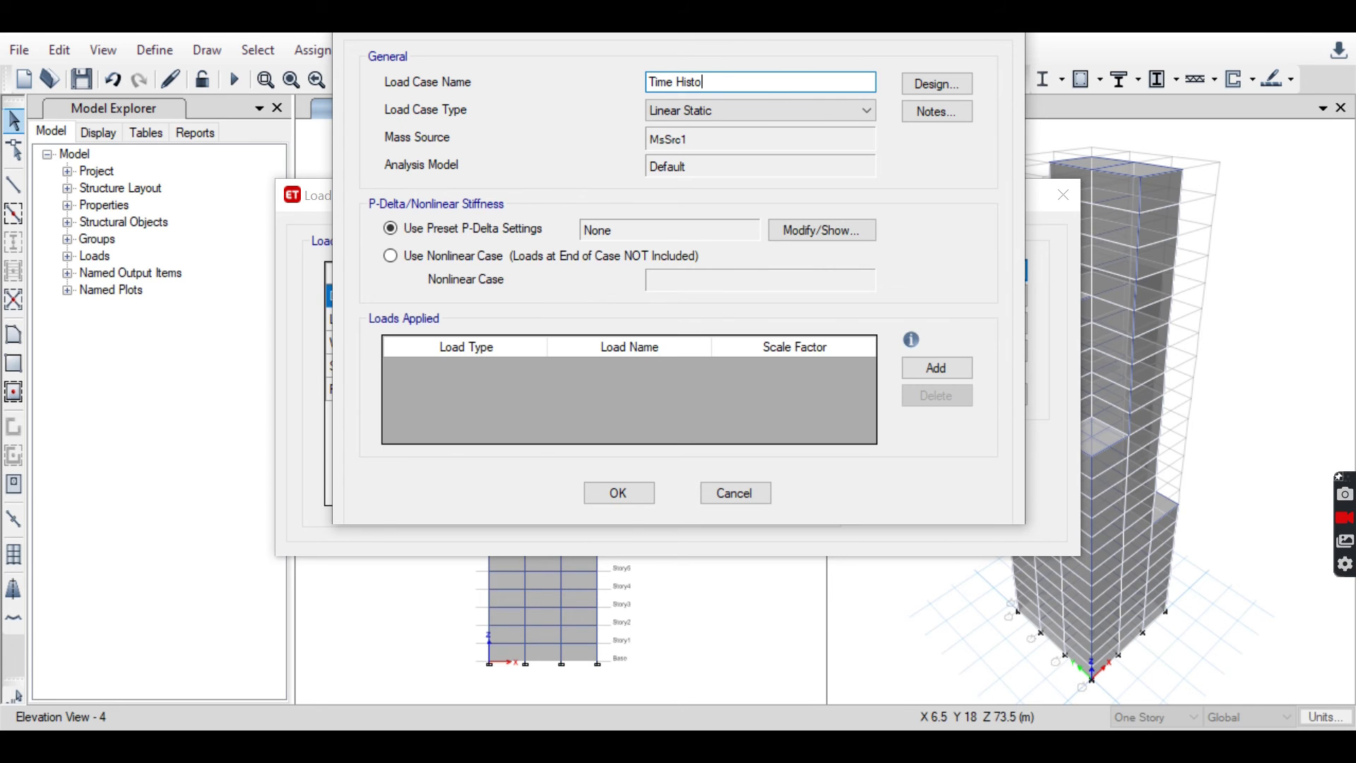
pyautogui.write('ry')
pyautogui.click(803, 110)
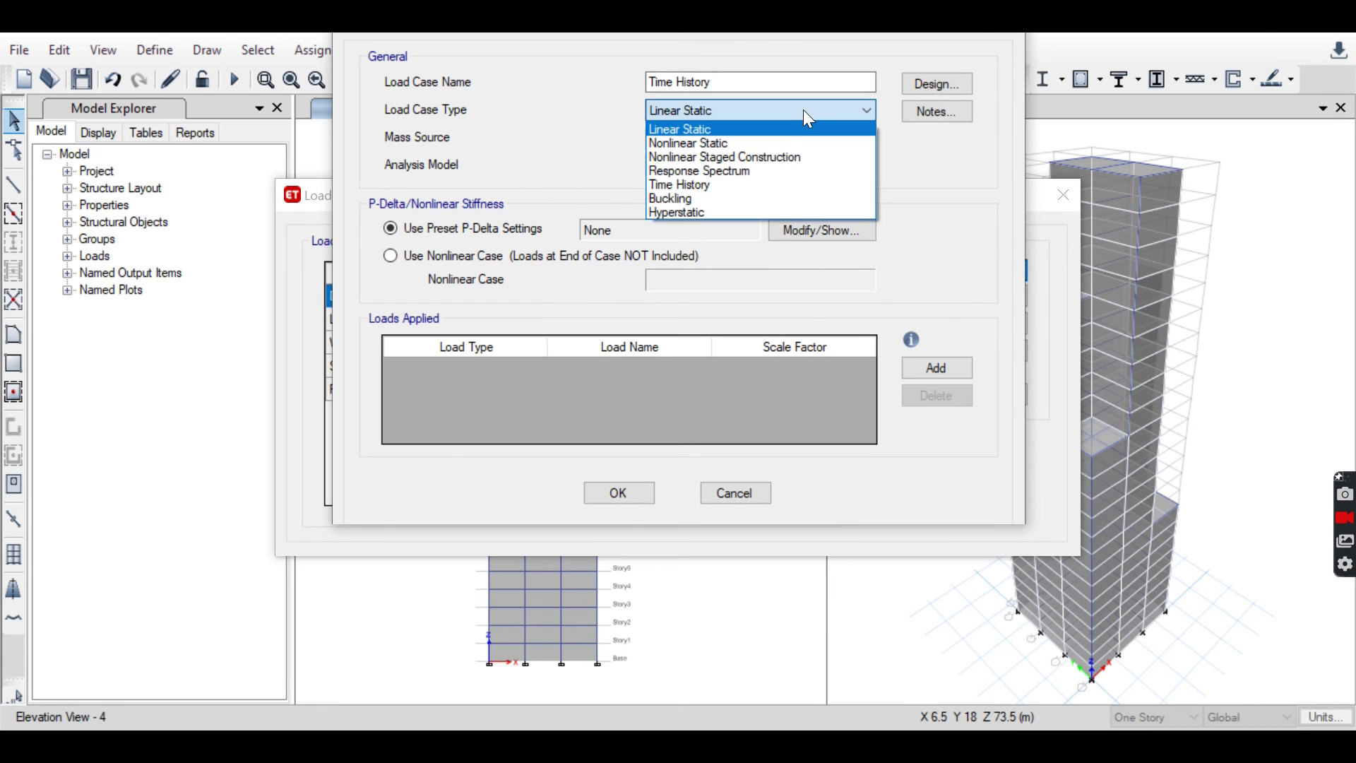
pyautogui.click(762, 178)
# - Apply a U1 acceleration load using the example-time-history-data function with scale factor 1633, and accept the load cases
pyautogui.click(911, 252)
pyautogui.click(494, 255)
pyautogui.click(485, 286)
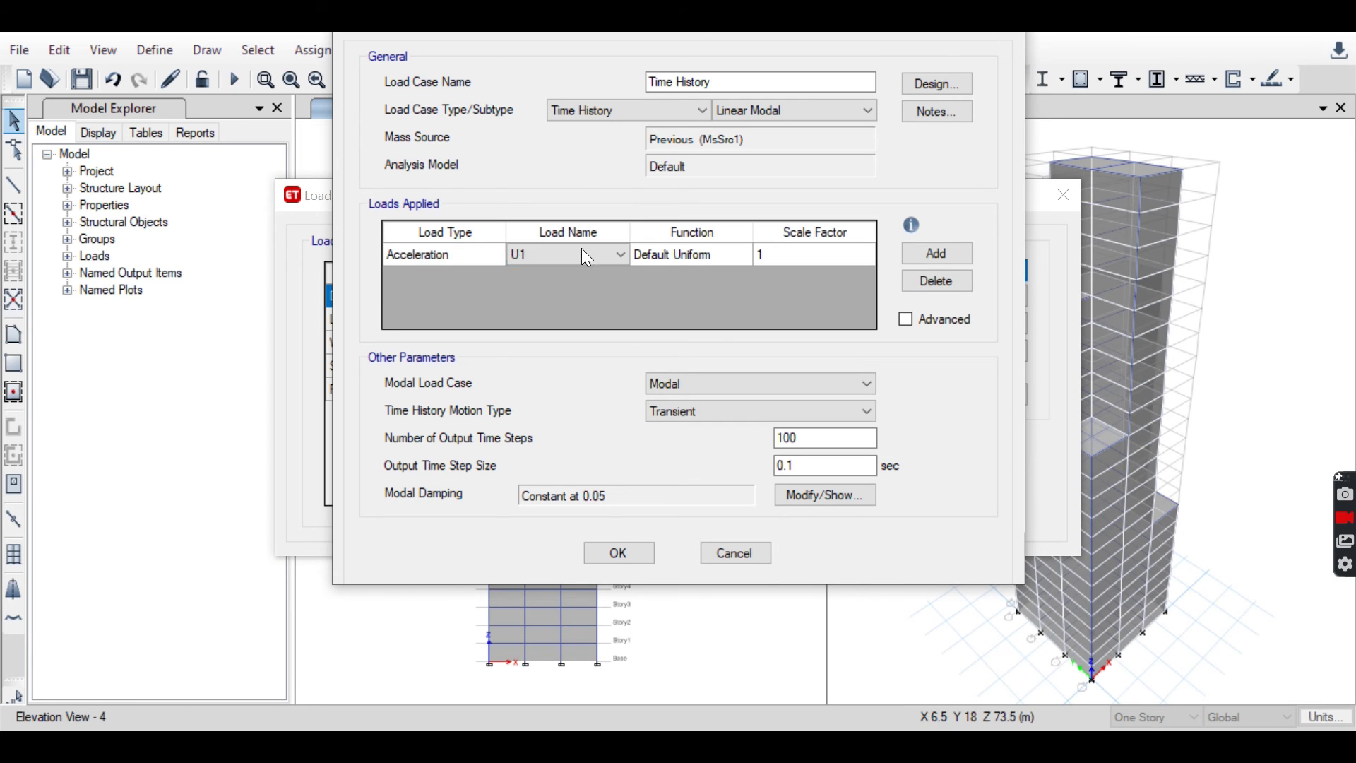
pyautogui.click(732, 254)
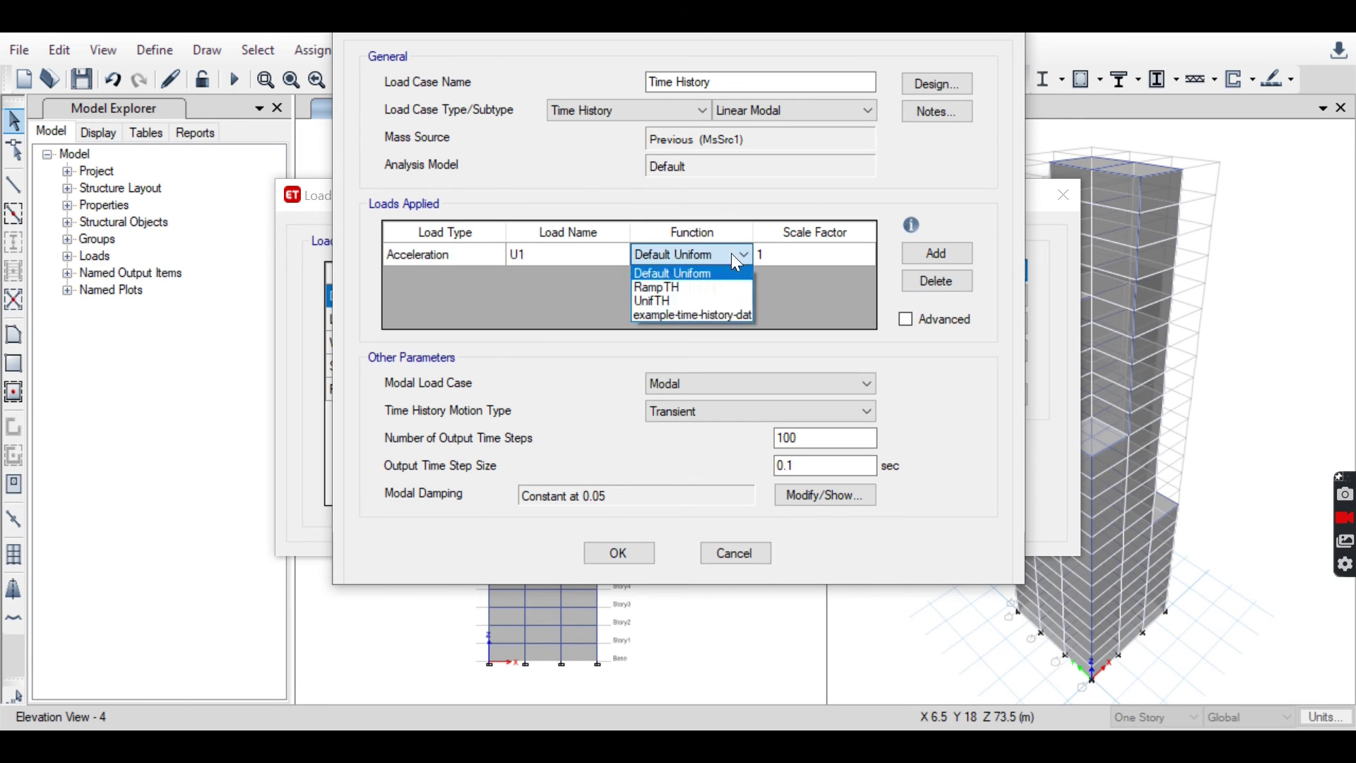
pyautogui.click(734, 315)
pyautogui.click(791, 250)
pyautogui.click(795, 250)
pyautogui.write('1633.')
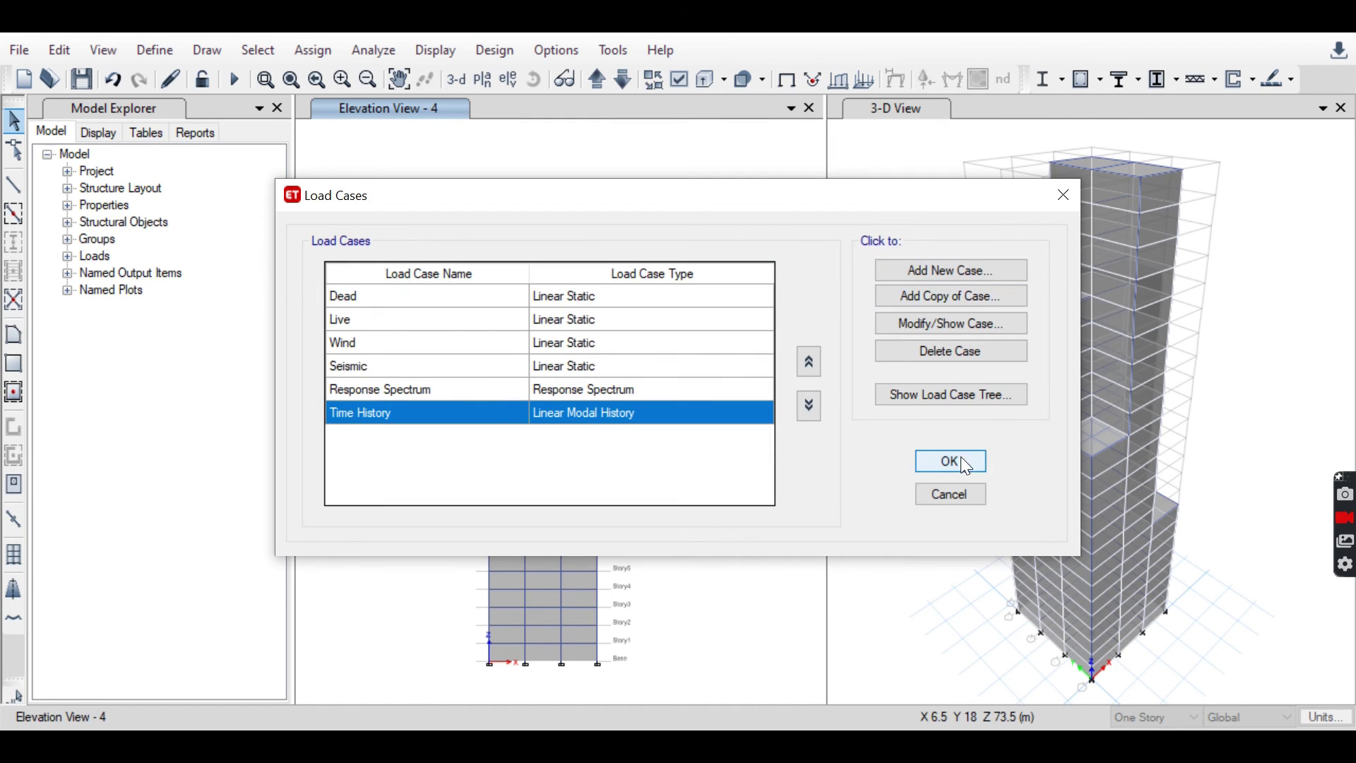
pyautogui.click(955, 459)
# - Exclude the Response Spectrum case from the load cases to run, and run the analysis
pyautogui.click(364, 57)
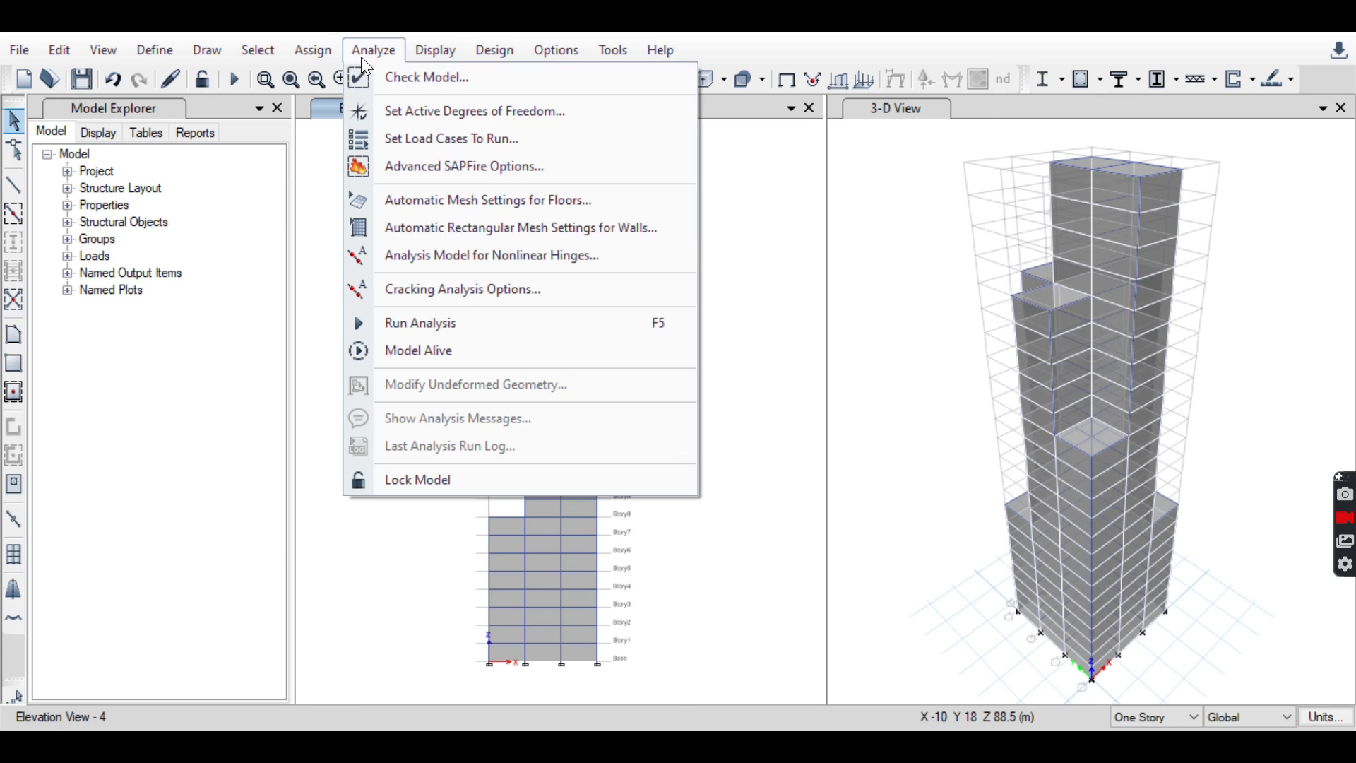
pyautogui.click(391, 136)
pyautogui.click(752, 329)
pyautogui.click(1010, 188)
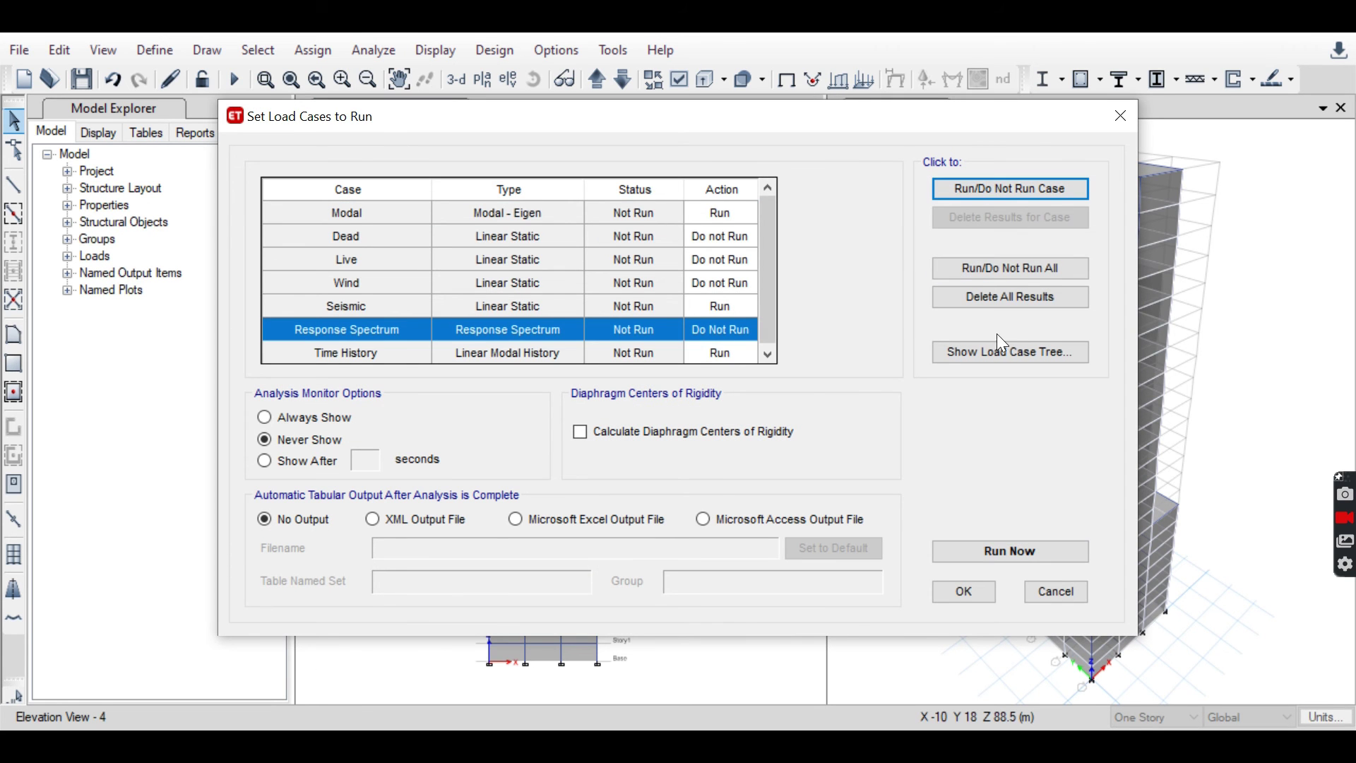
pyautogui.click(1010, 545)
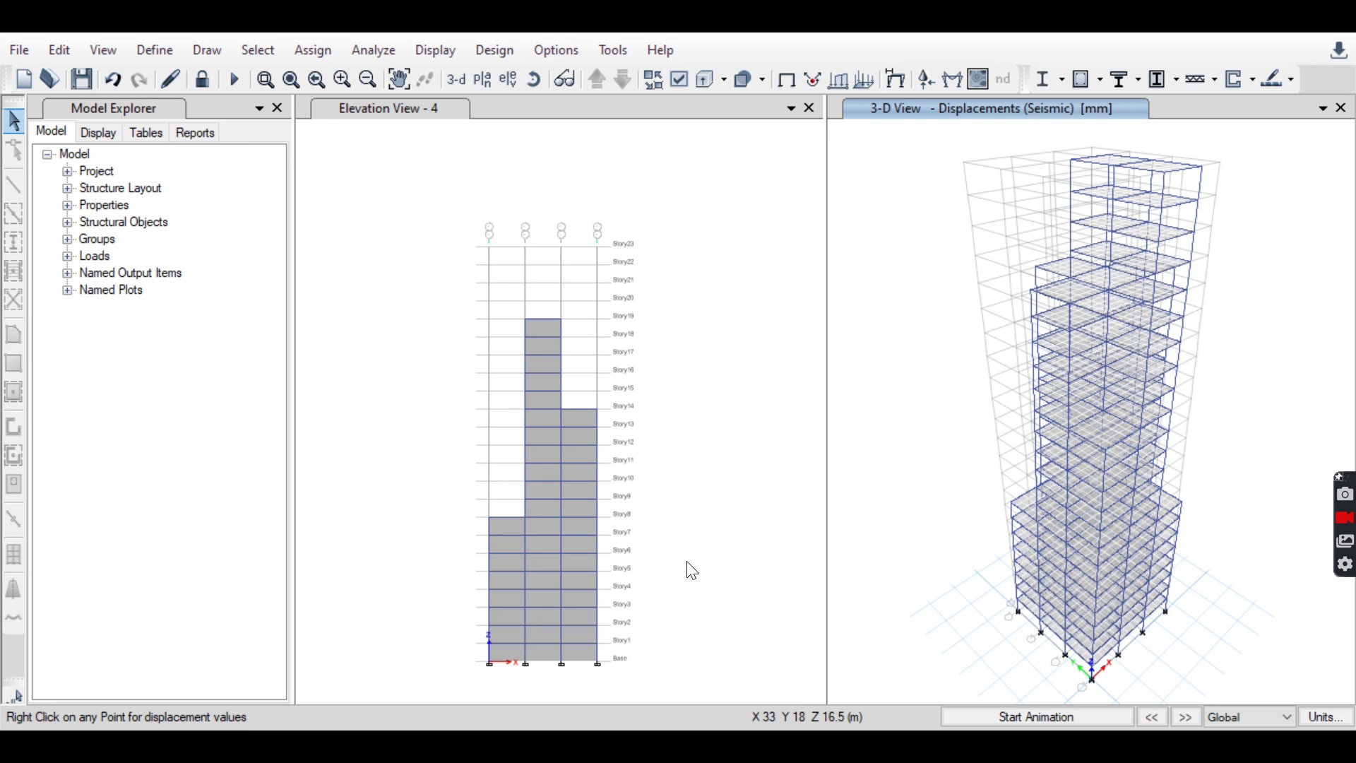
# - Start the concrete frame design check using the time history analysis results
pyautogui.click(494, 51)
pyautogui.moveTo(542, 106)
pyautogui.click(947, 237)
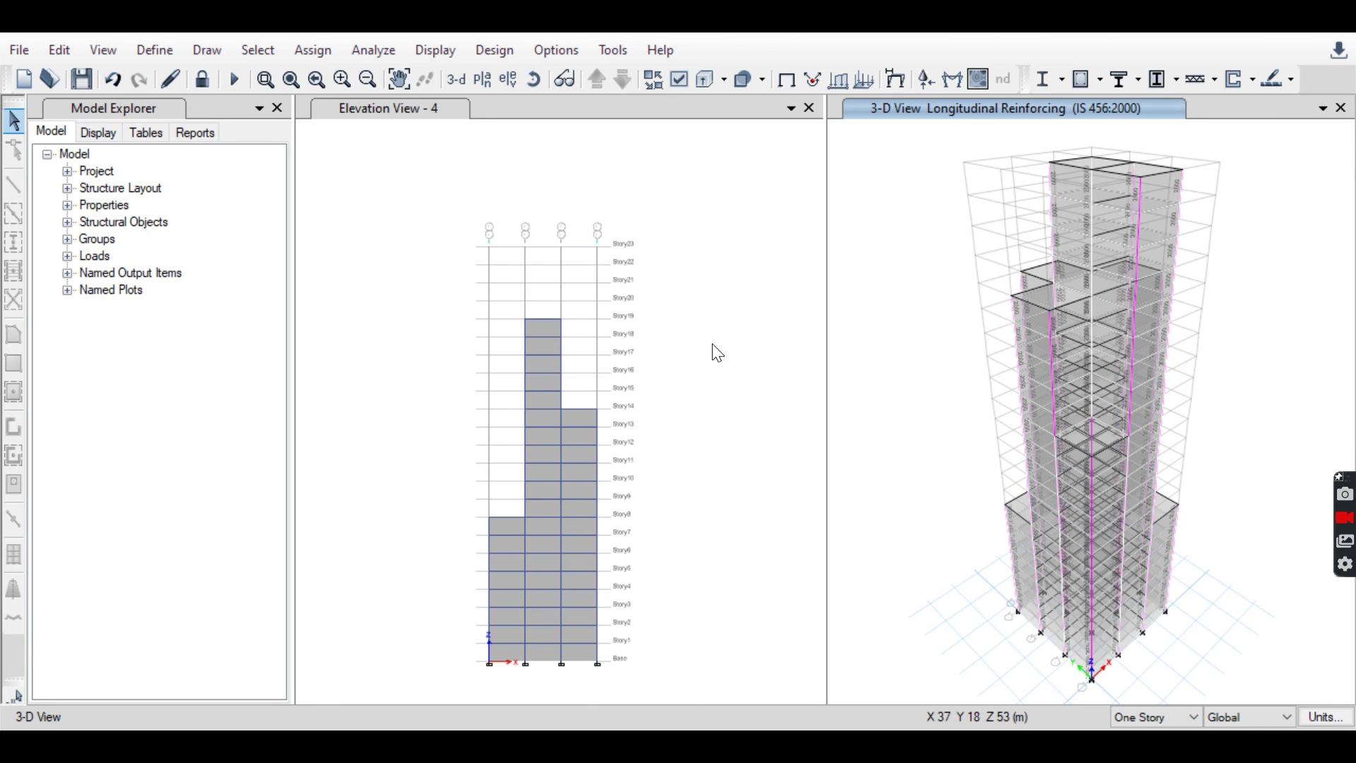
# - Verify whether all concrete frame members pass the design check, and dismiss the resulting message
pyautogui.click(494, 50)
pyautogui.moveTo(593, 104)
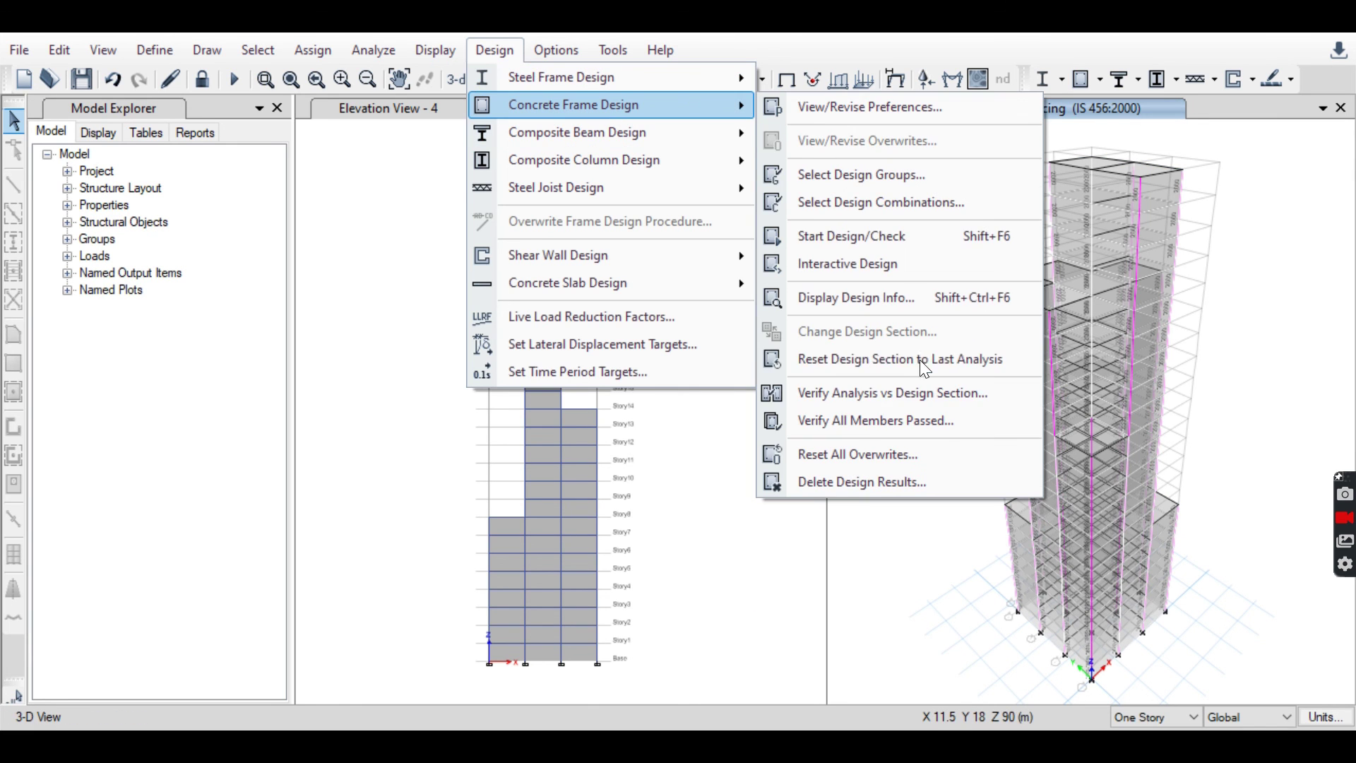
pyautogui.click(883, 422)
pyautogui.click(812, 461)
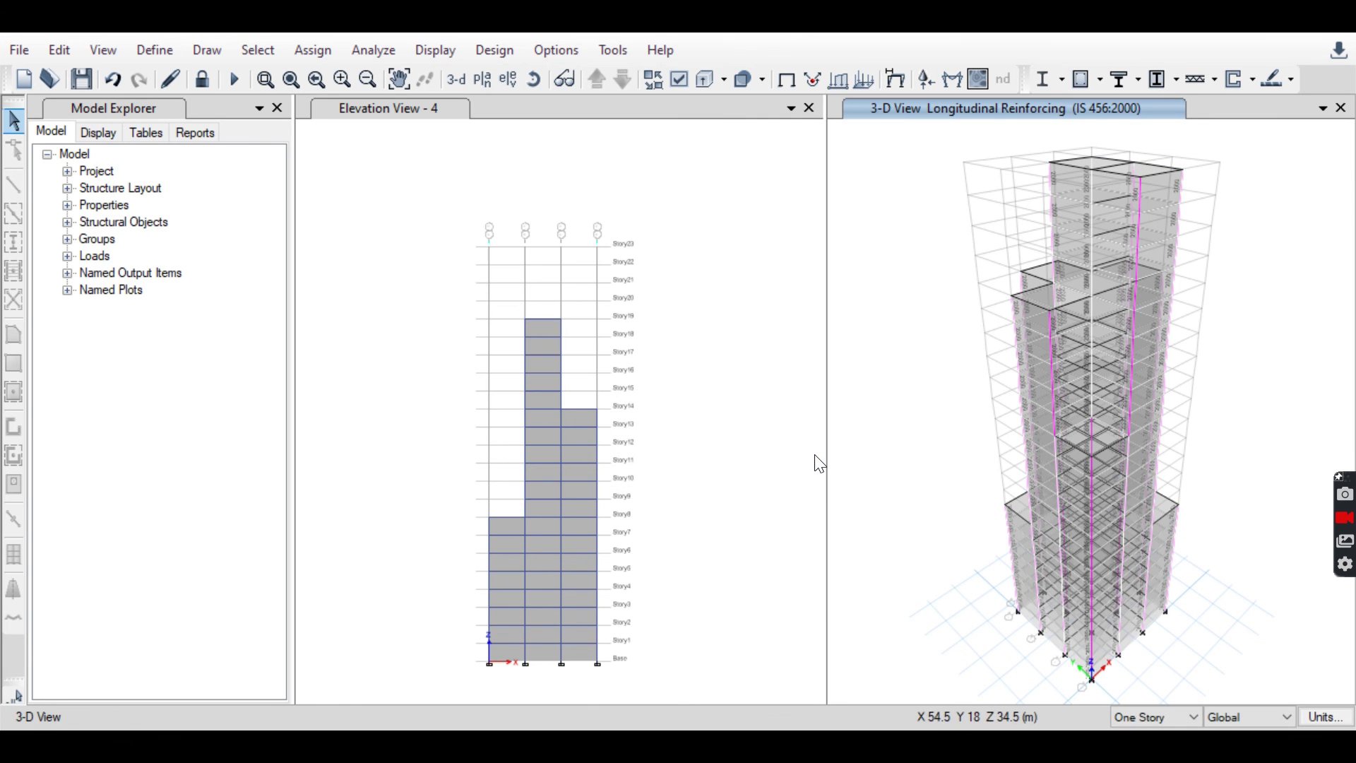